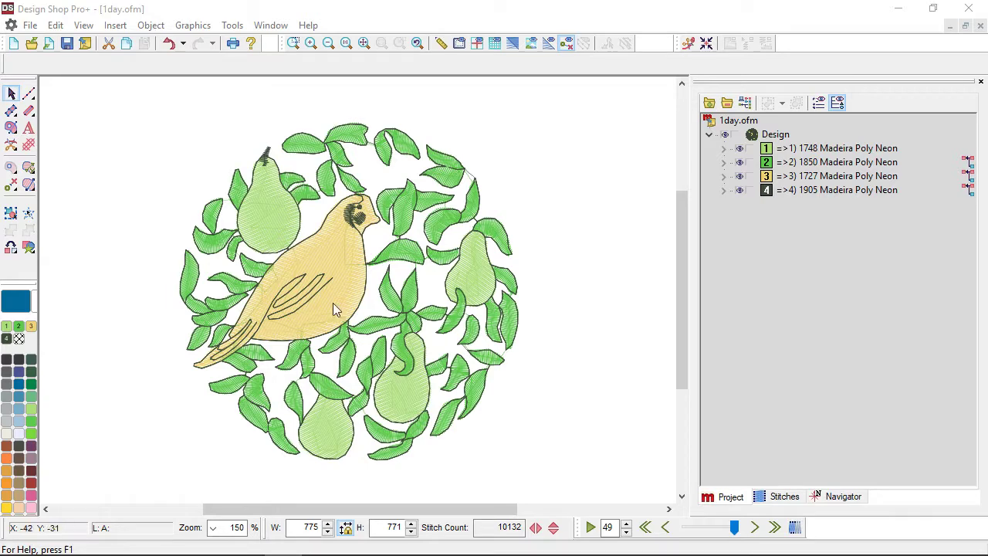
Step: Open the 1day.exp design file from the Designs folder
click(340, 258)
click(150, 158)
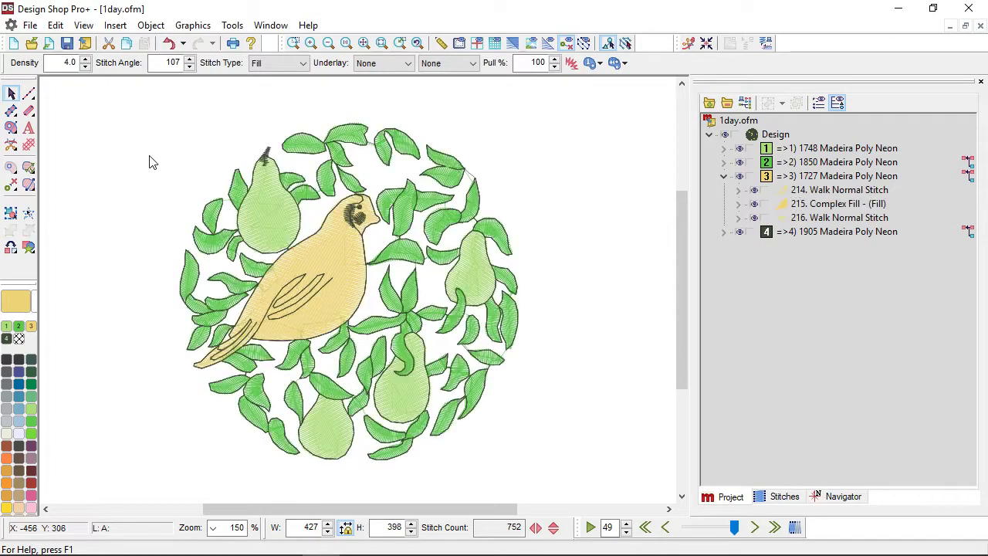
click(30, 26)
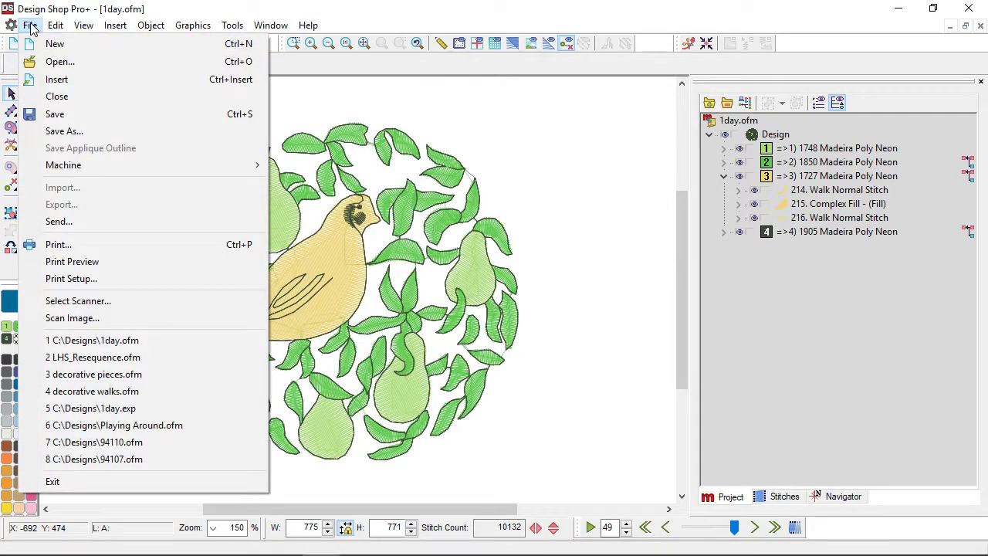
click(43, 61)
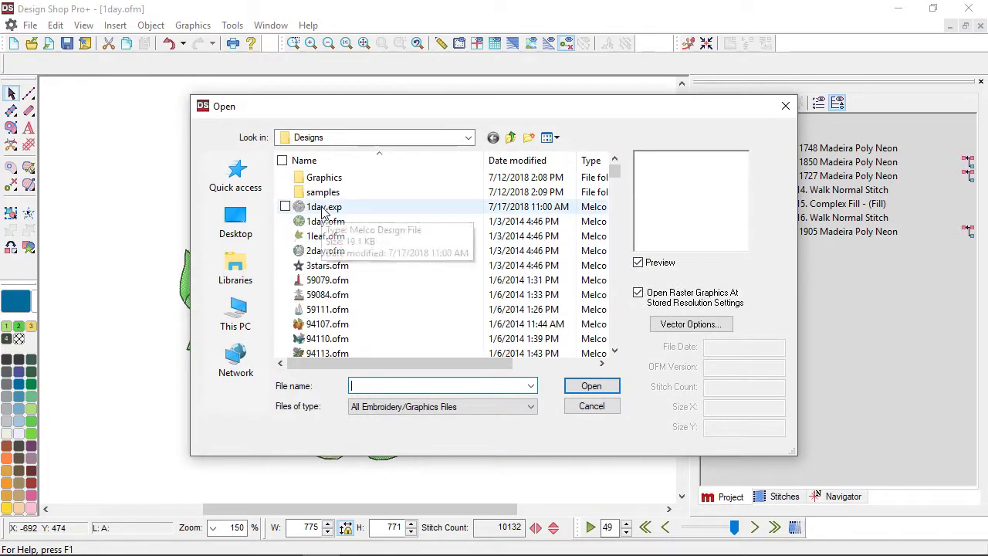
click(321, 207)
click(591, 386)
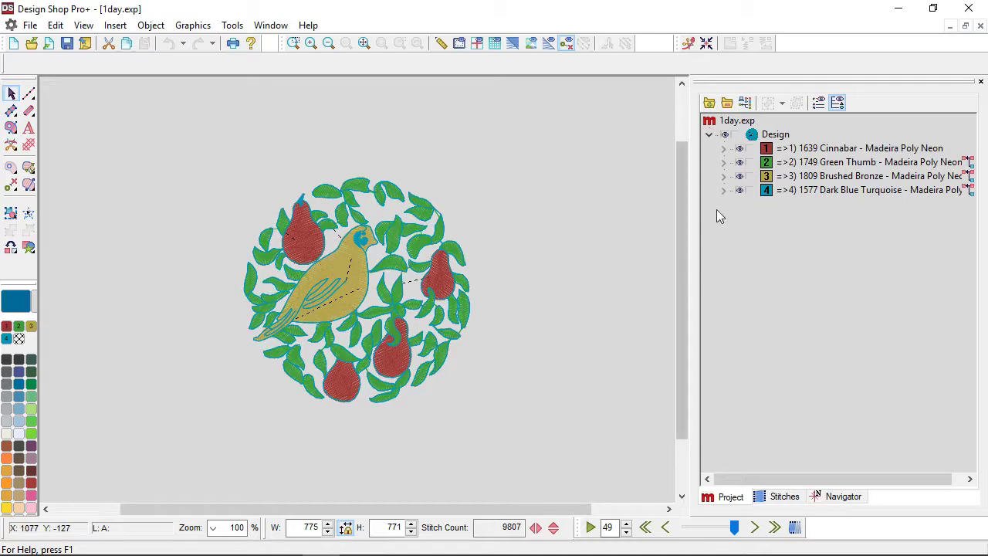
Step: Examine the expanded stitch element under the Cinnabar color in the design
click(723, 148)
click(808, 163)
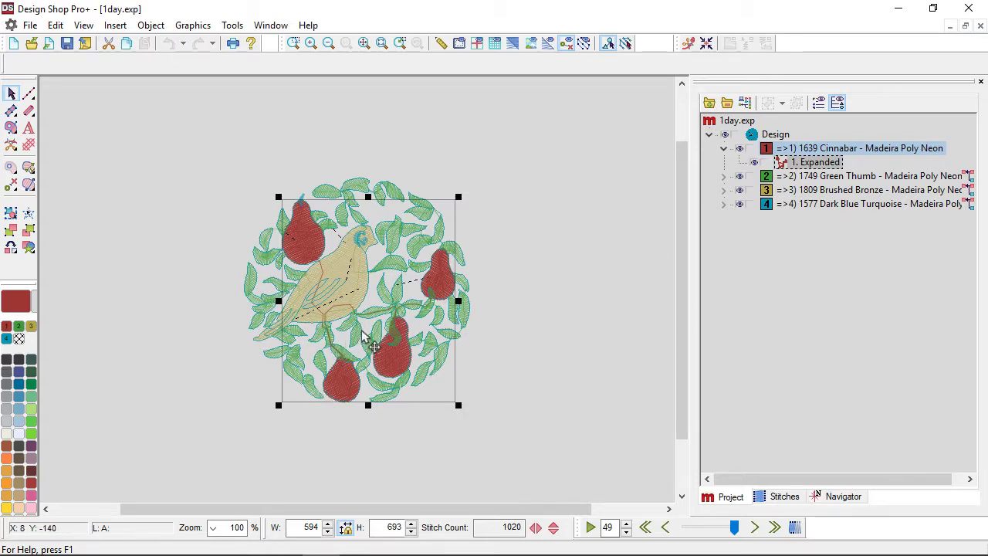
scroll(374, 347, up, 3)
scroll(409, 335, down, 2)
click(616, 178)
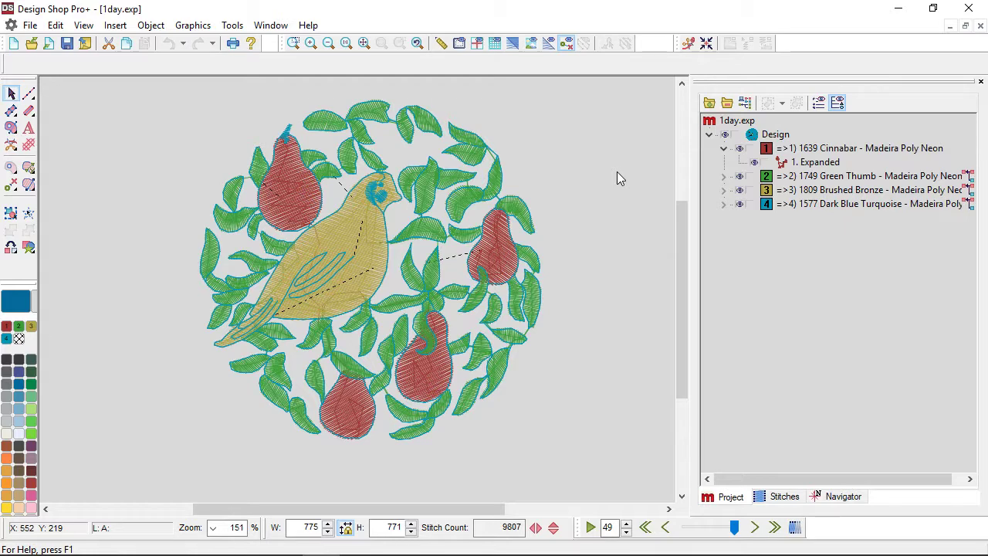
Step: Convert the Cinnabar color's expanded element, which forms the pears, to wireframe
click(827, 164)
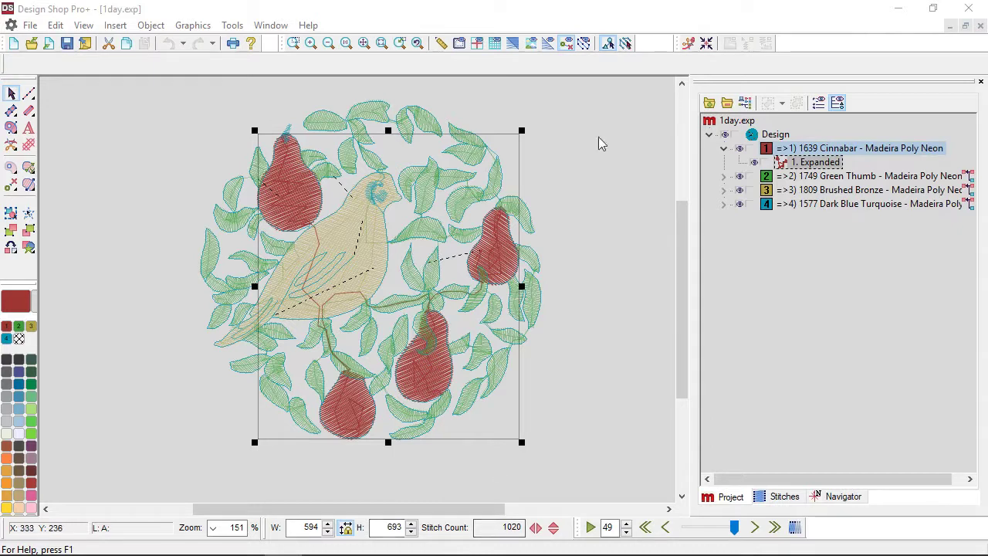
right_click(827, 167)
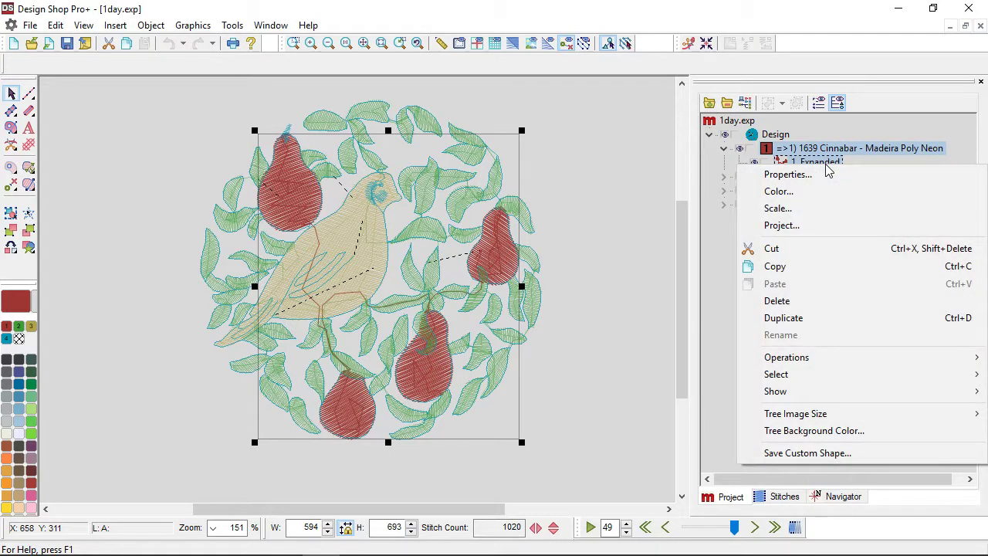
right_click(478, 297)
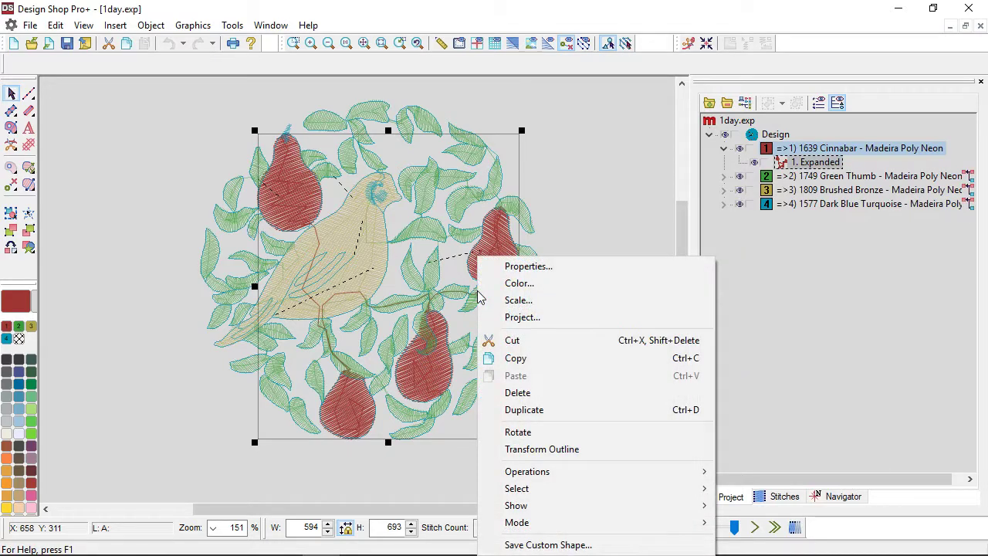
mouse_move(513, 473)
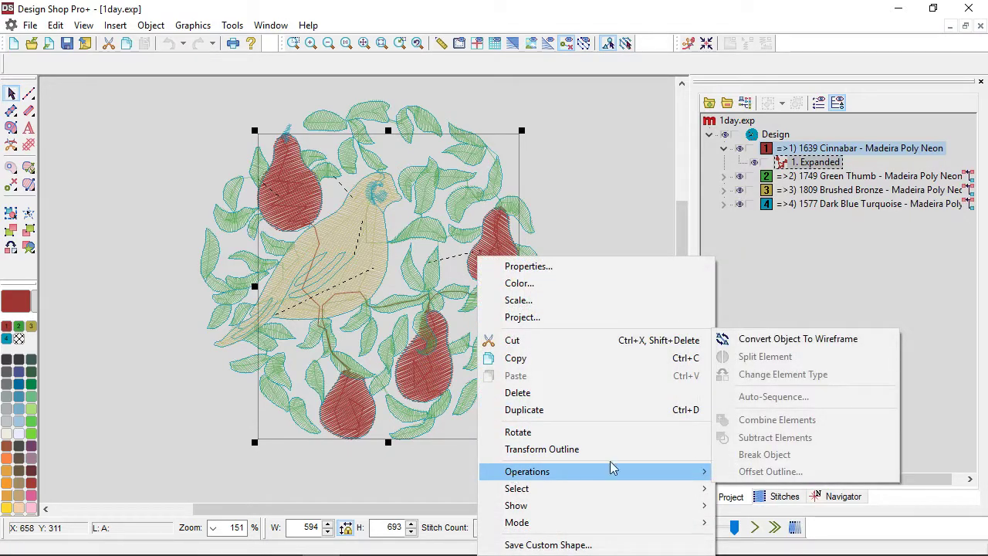
click(772, 341)
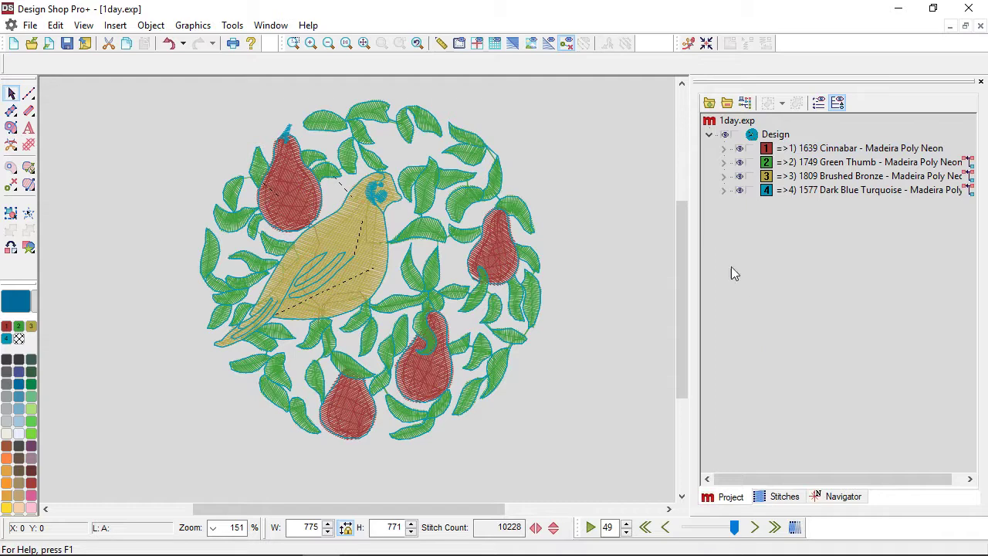
Step: Inspect the converted walk stitch and complex fill elements of the Cinnabar color, and show the design in 3D view
click(724, 148)
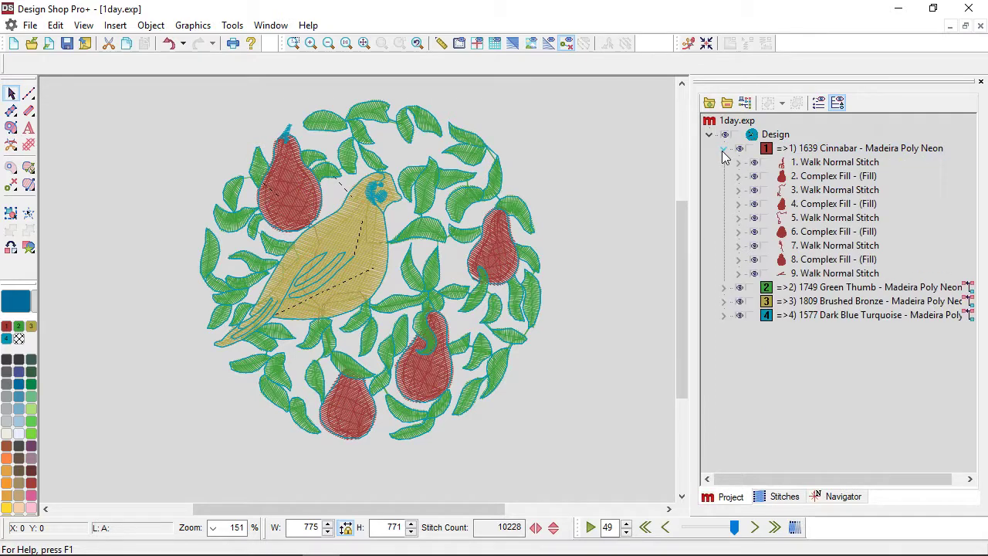
click(838, 162)
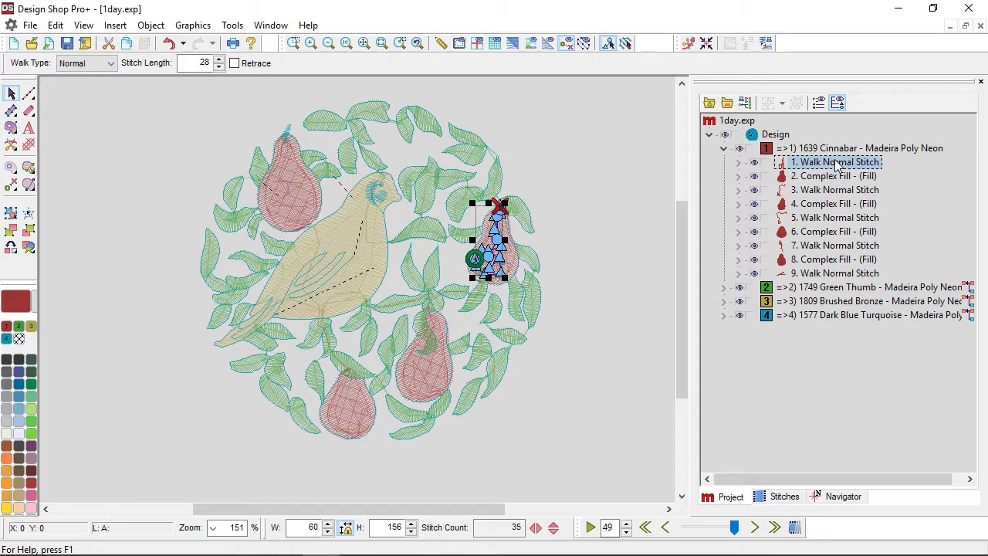
click(842, 176)
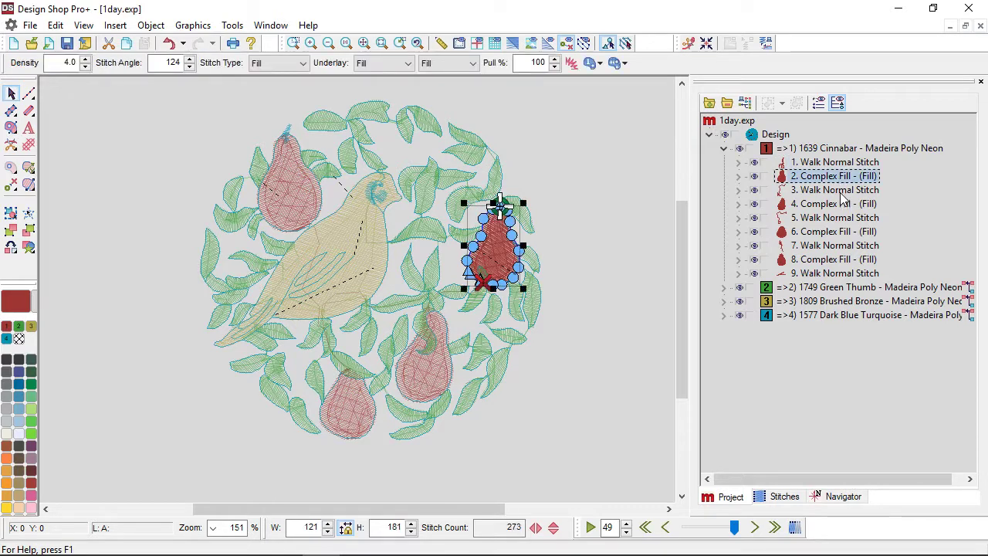
click(843, 190)
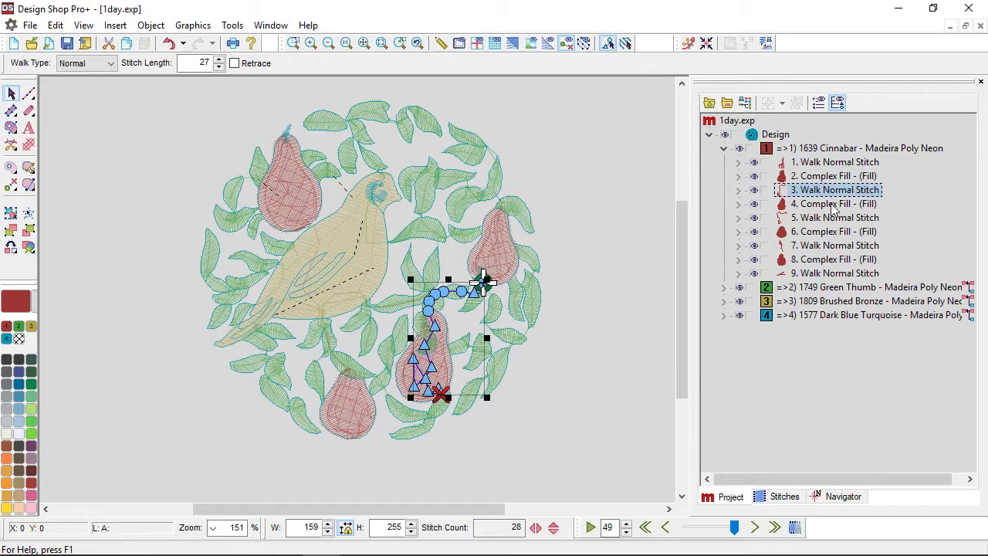
click(833, 204)
click(612, 422)
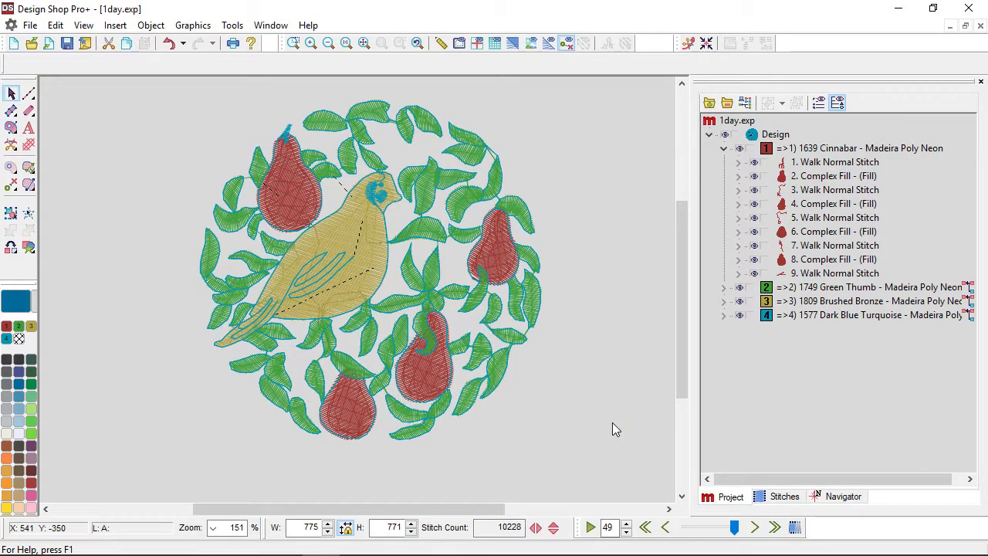
click(513, 43)
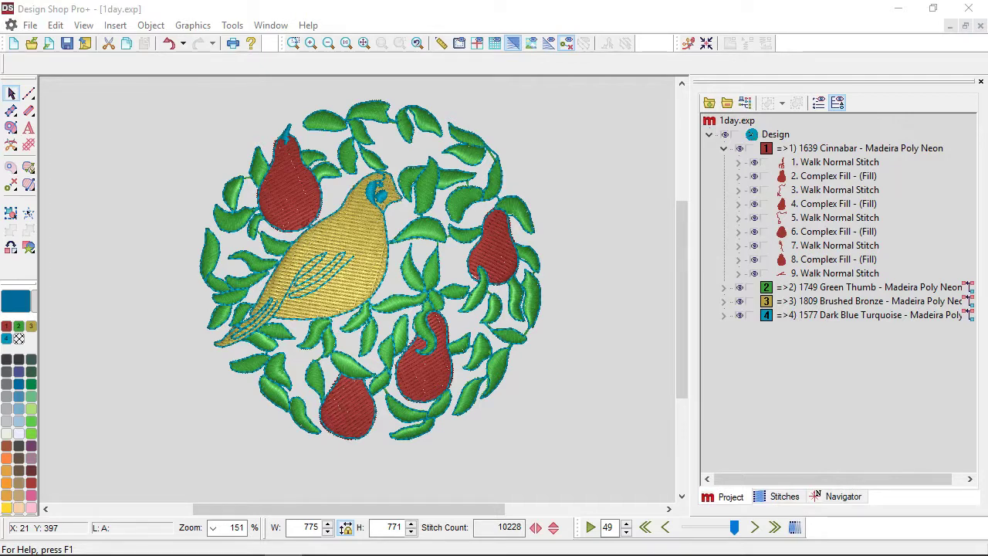
Step: Create a new project and draw a complex fill circle about 522 points wide
key(ctrl+n)
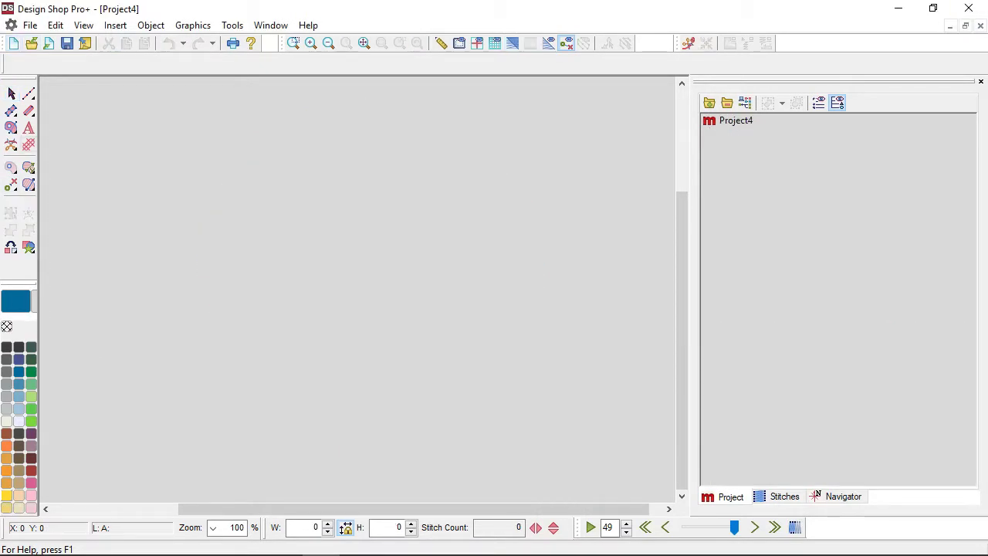
click(11, 127)
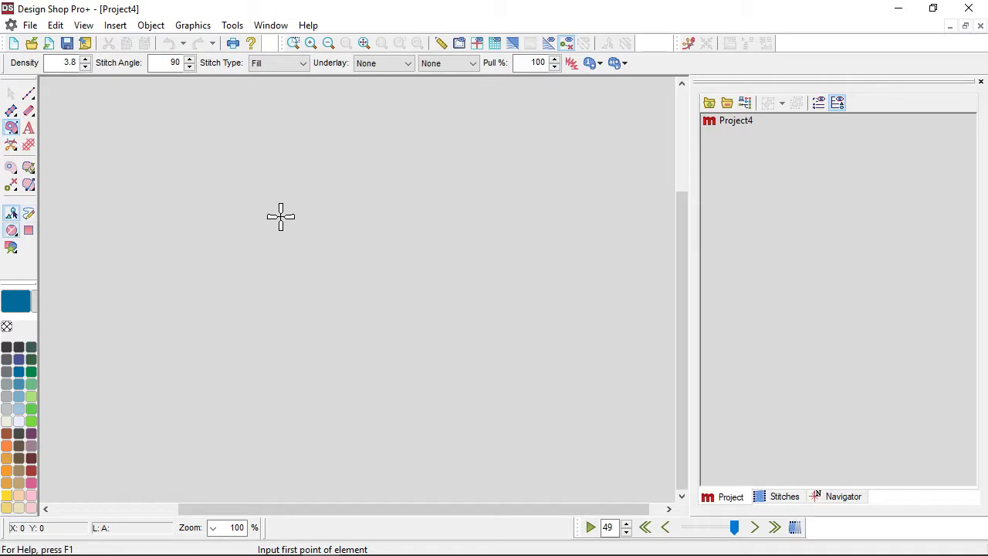
click(230, 244)
click(382, 240)
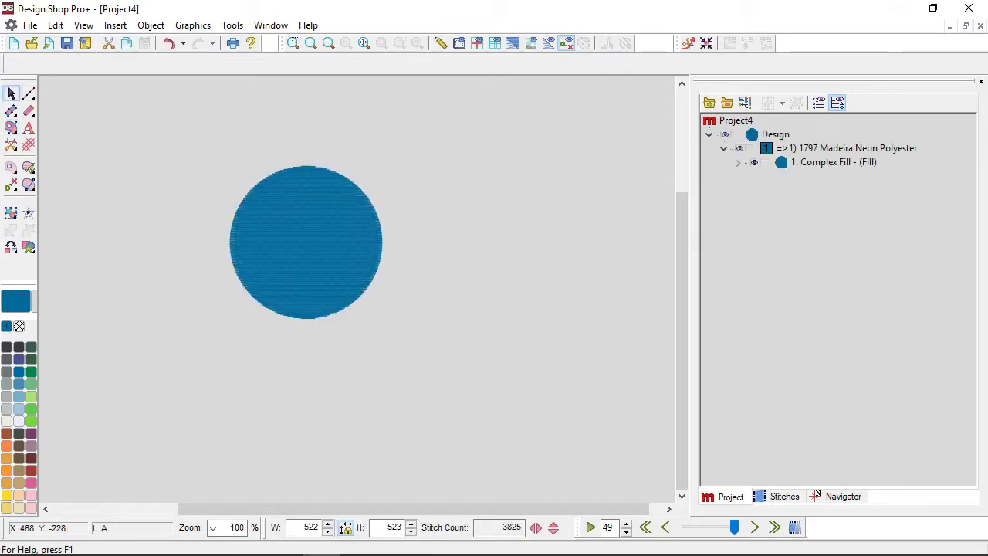
Step: Set the circle's first underlay to Fill and its second underlay to None
click(316, 259)
click(389, 68)
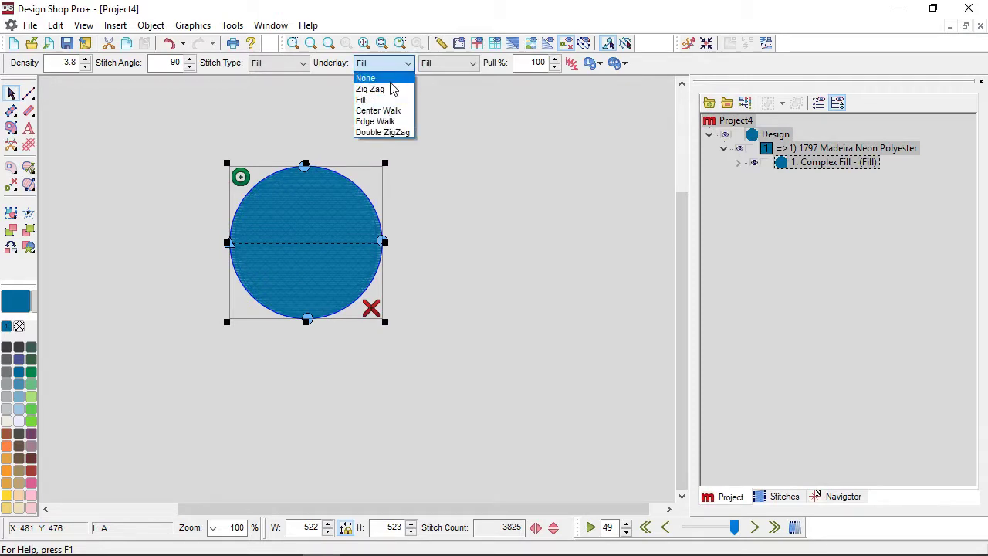
click(386, 78)
click(434, 66)
click(435, 78)
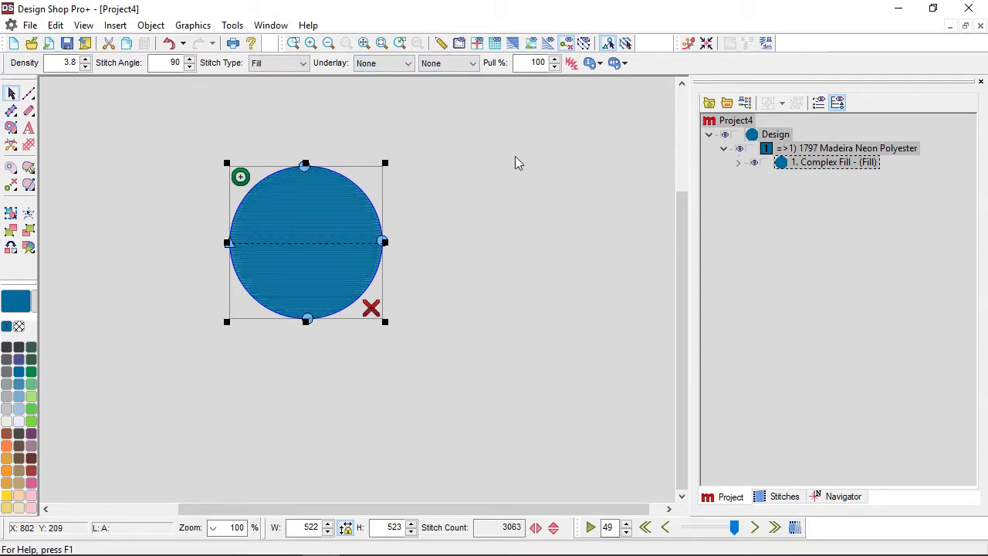
click(378, 66)
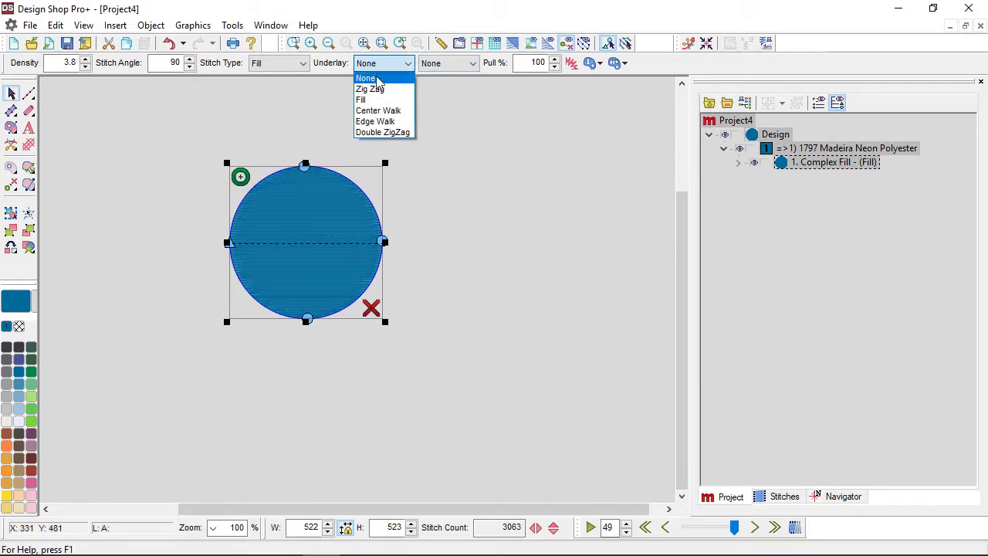
click(378, 99)
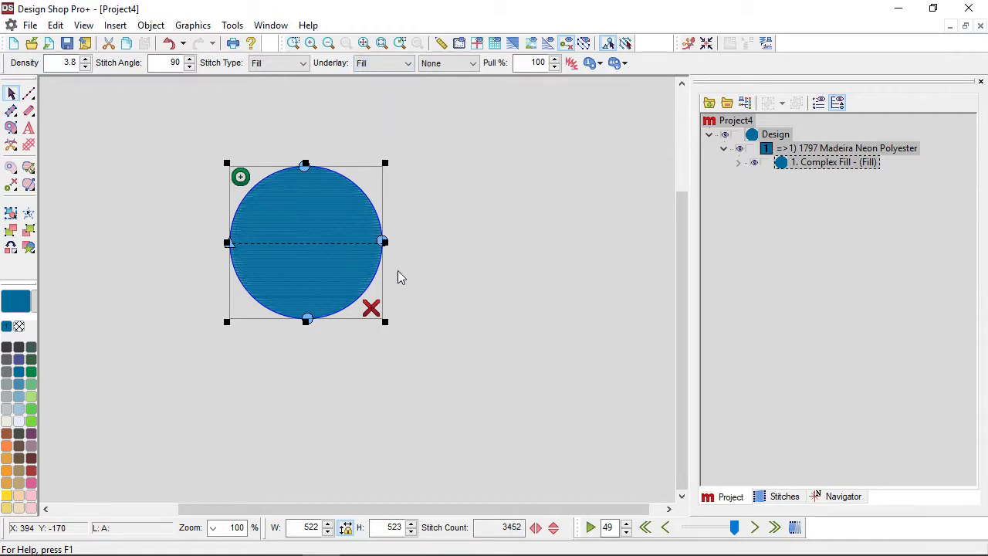
Step: Move the fill's entry point to the circle's left edge and its exit point to the right edge
scroll(305, 251, up, 1)
scroll(305, 251, up, 1)
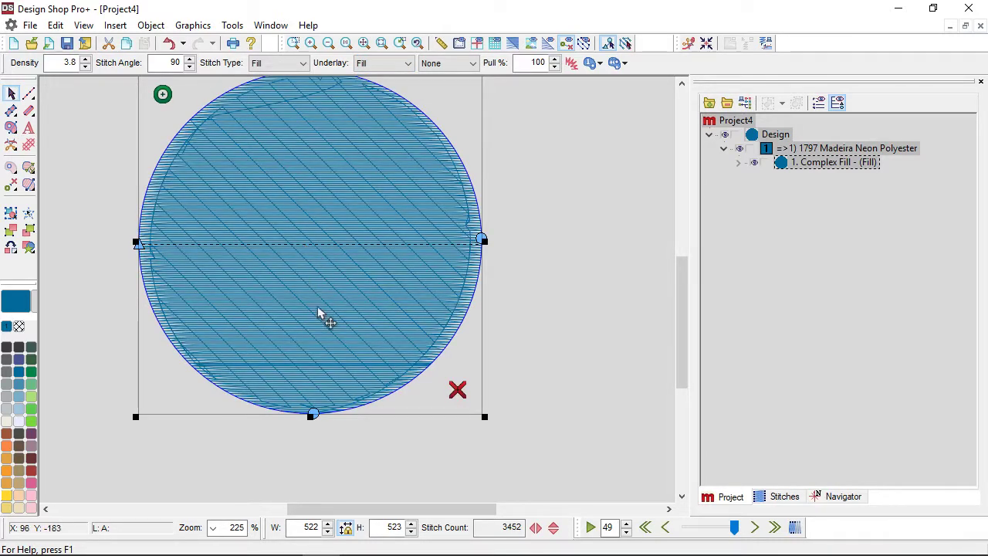
scroll(318, 306, up, 1)
mouse_move(162, 196)
mouse_down()
mouse_move(137, 286)
mouse_move(165, 314)
mouse_up()
scroll(494, 364, down, 1)
drag(458, 389, 474, 289)
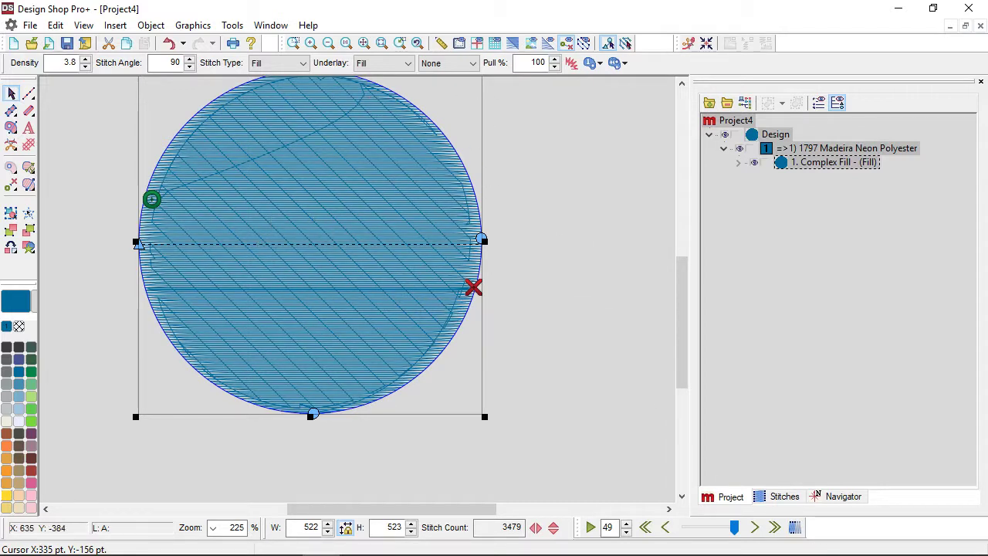
Step: Deselect the circle and center the design on the origin
mouse_move(734, 528)
mouse_down()
mouse_move(682, 527)
mouse_move(737, 544)
mouse_up()
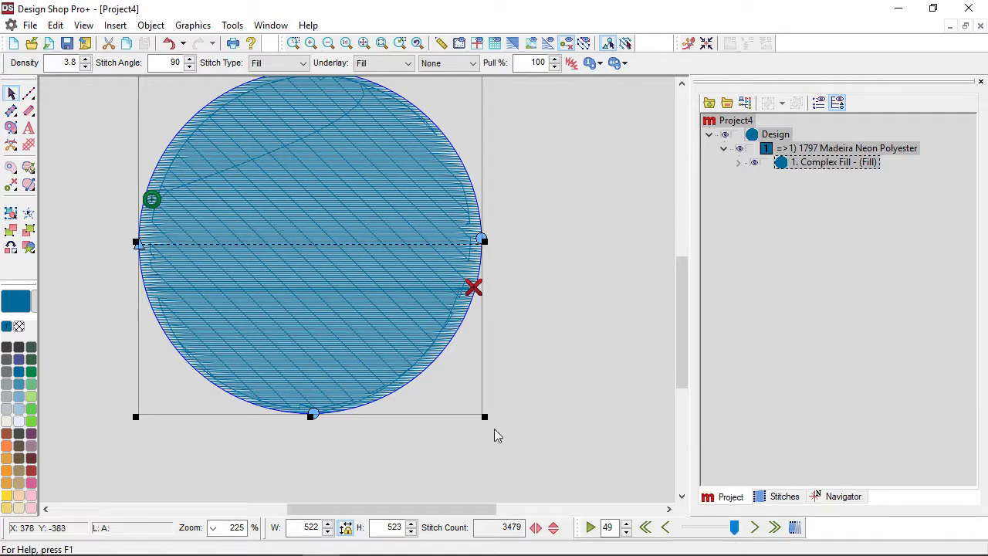
click(558, 301)
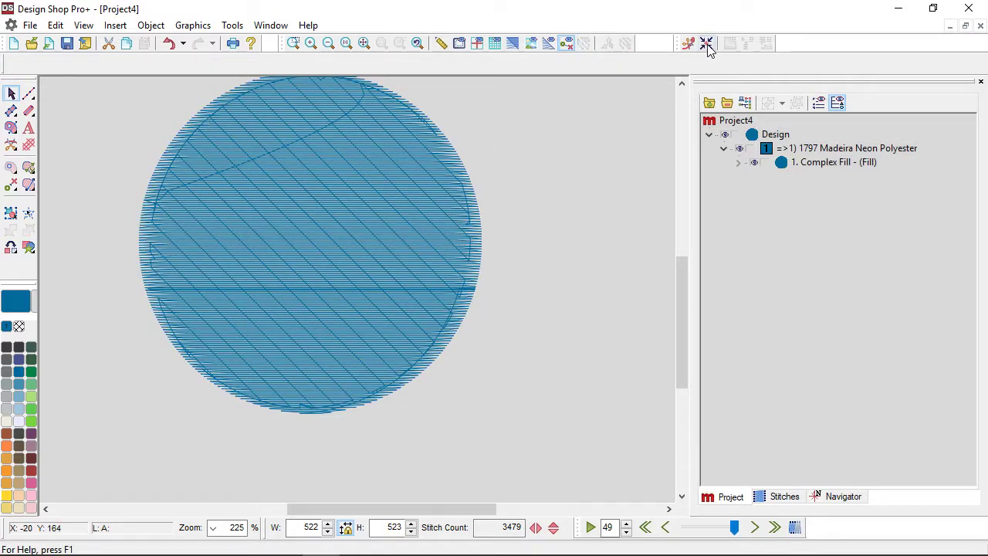
click(706, 44)
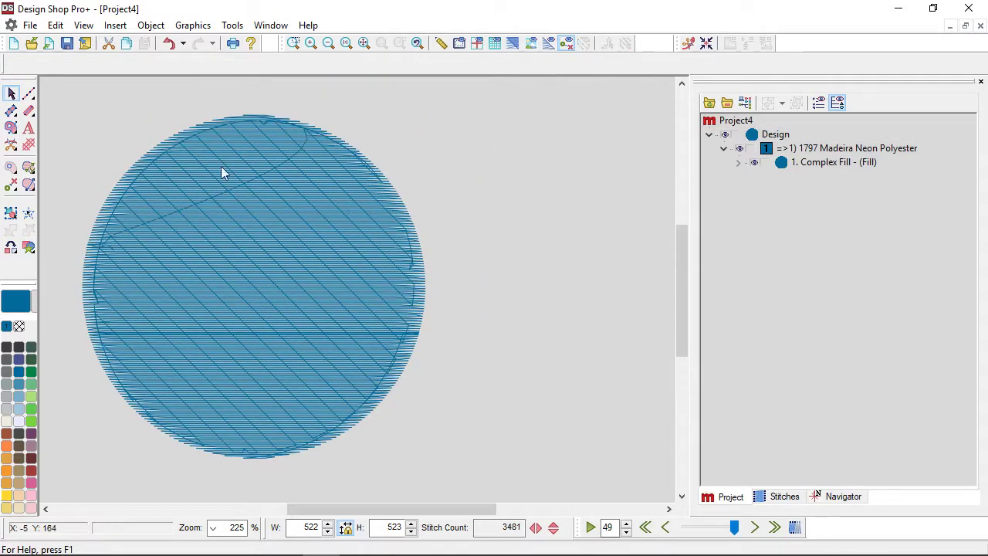
Step: Save the design as "circle example" in the Melco Expanded File (*.exp) format in the Designs folder
click(31, 26)
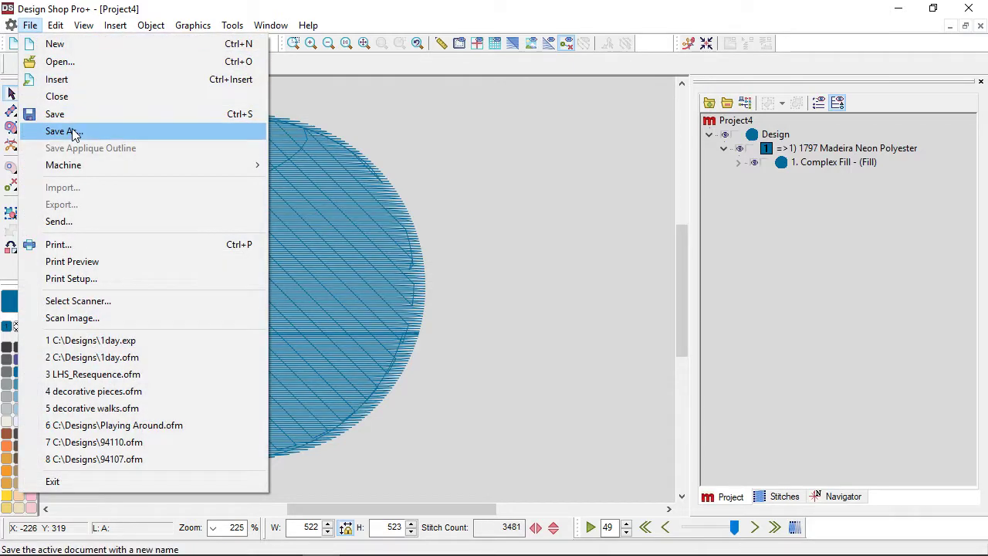
click(71, 133)
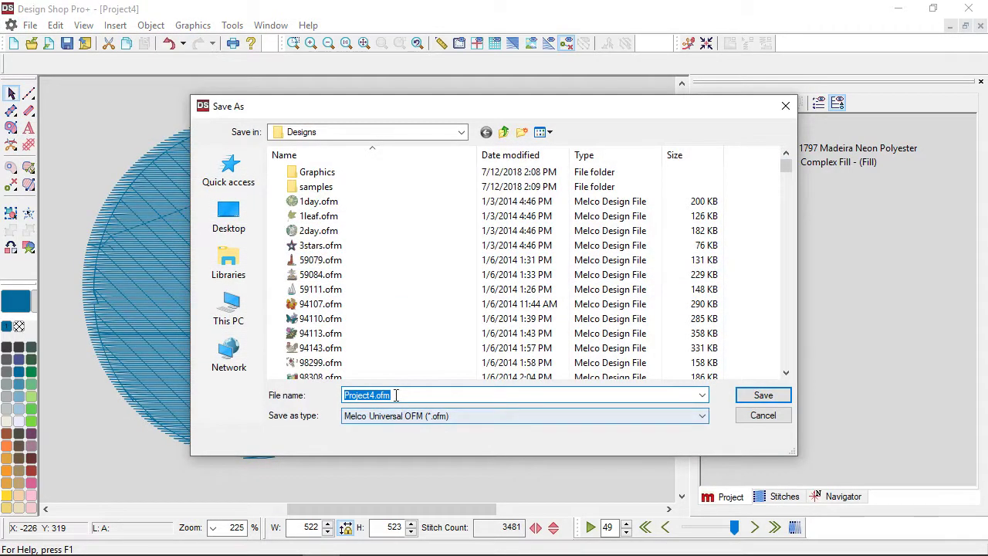
text(circle example)
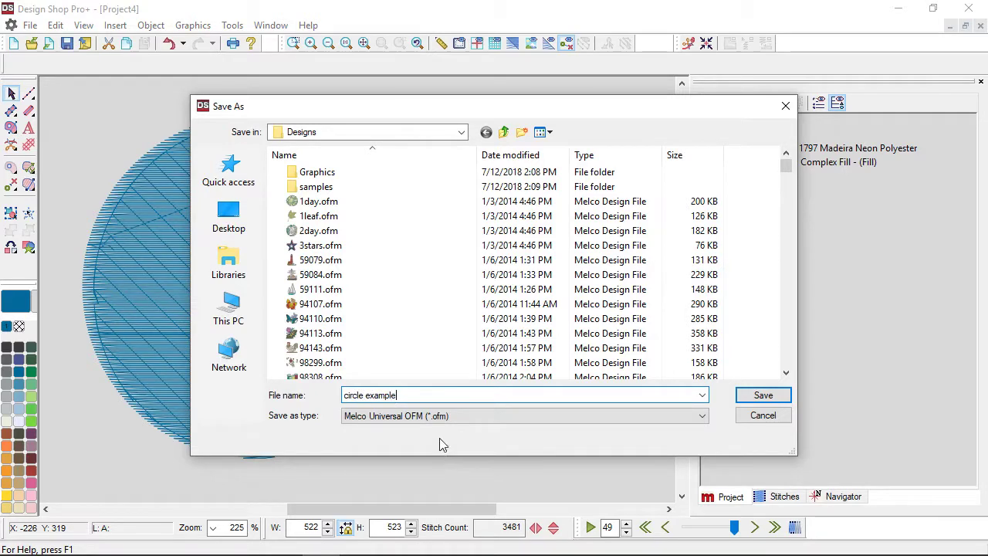
click(431, 417)
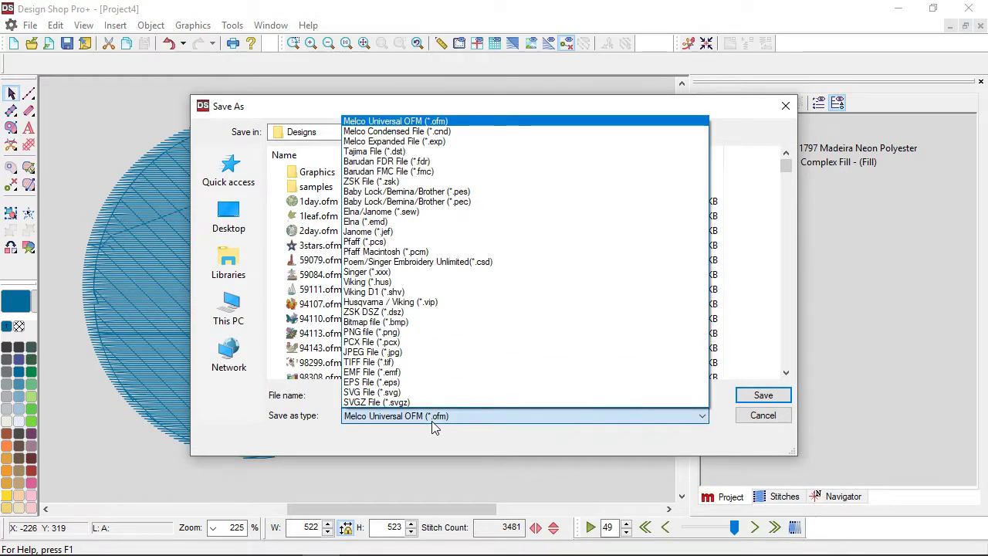
click(379, 142)
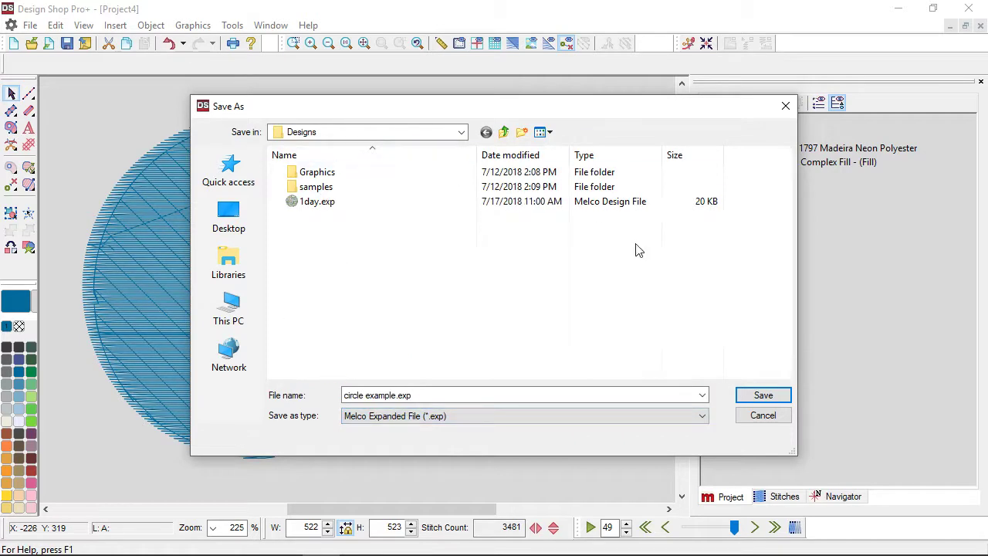
click(757, 398)
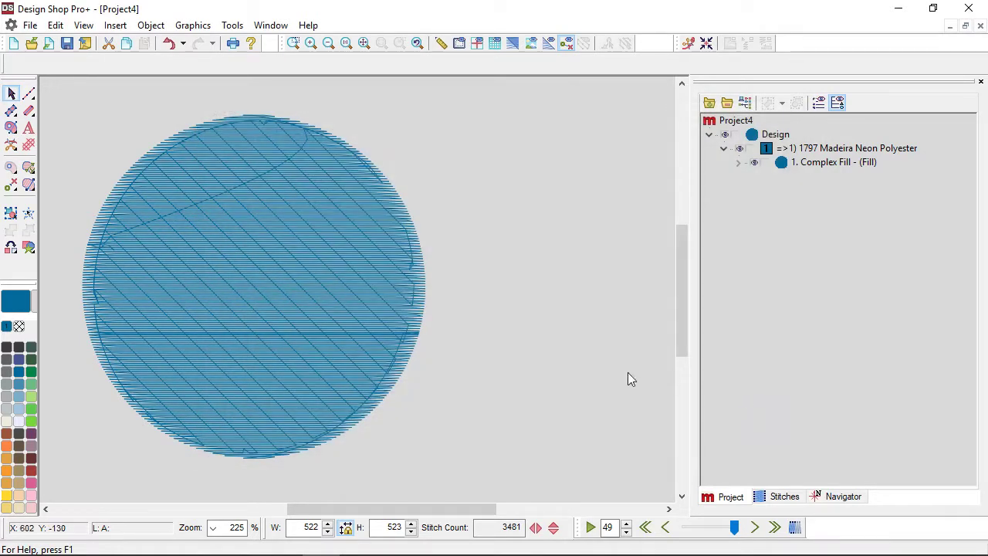
Step: Open circle example.exp, copy its expanded circle and paste it into Project4 with the original circle
click(30, 24)
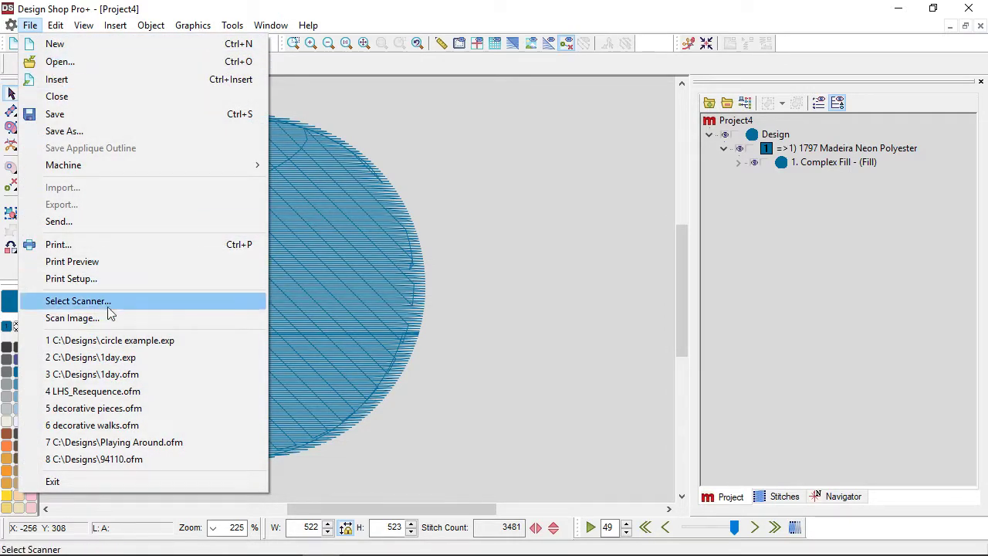
click(123, 343)
click(357, 292)
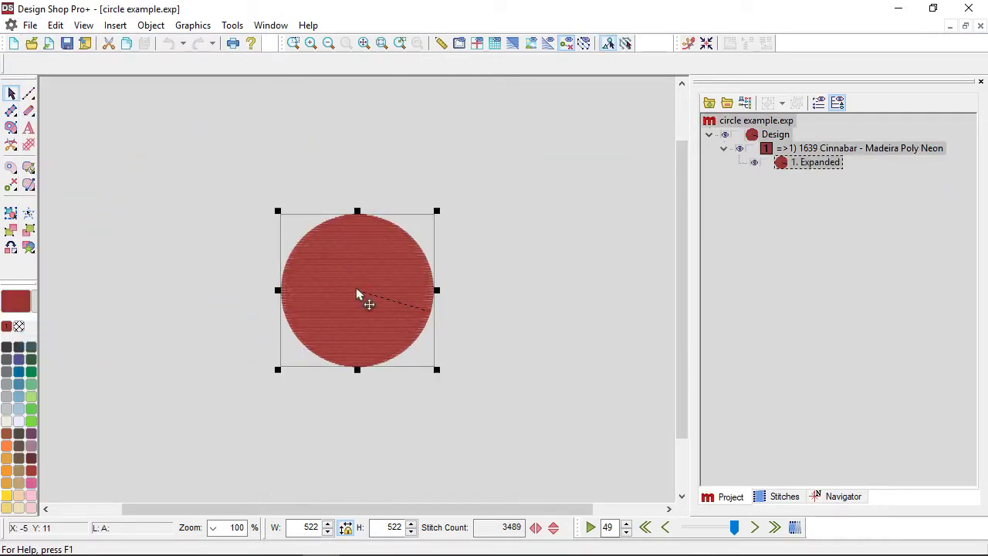
click(271, 26)
click(305, 208)
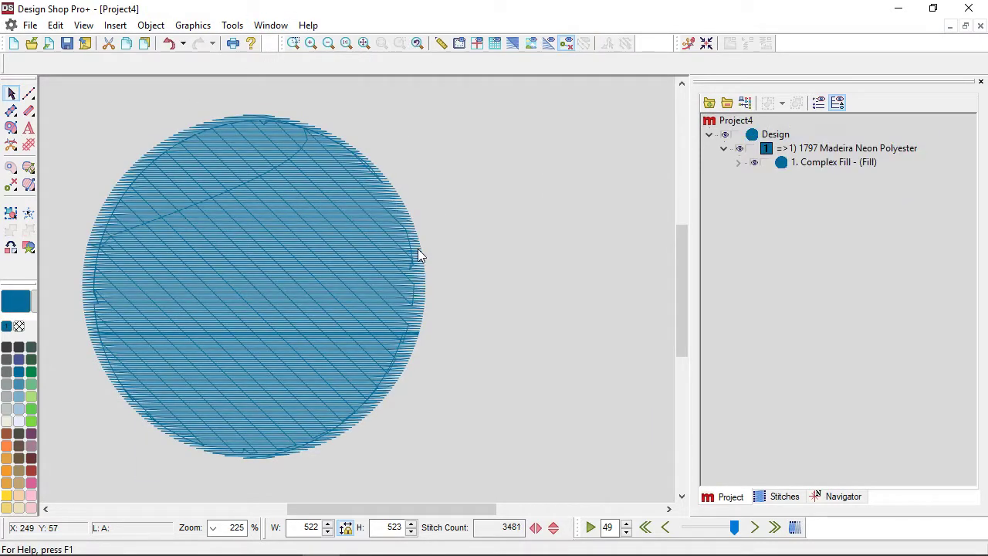
key(ctrl+v)
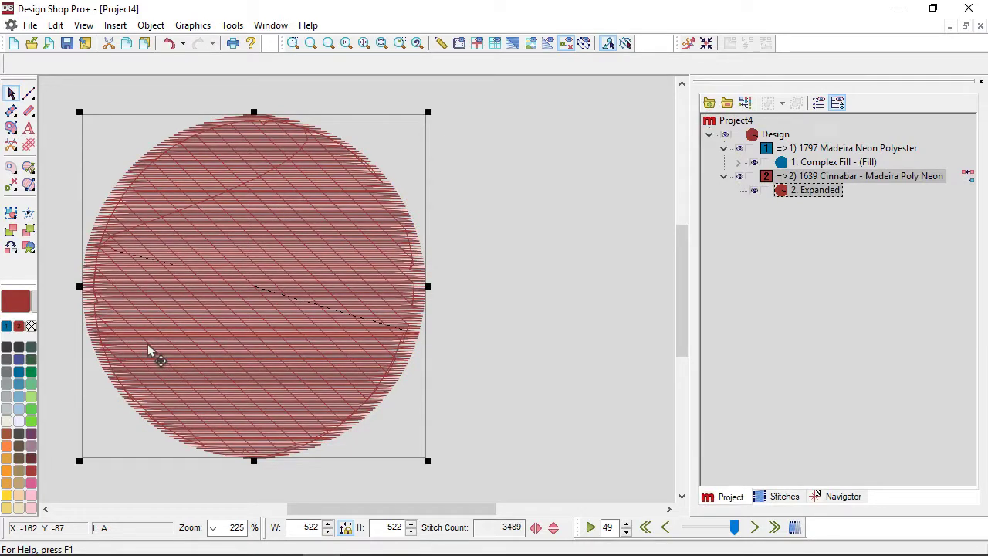
Step: Move the pasted expanded circle about 567 pt horizontally so it sits to the right of the original
drag(149, 349, 506, 369)
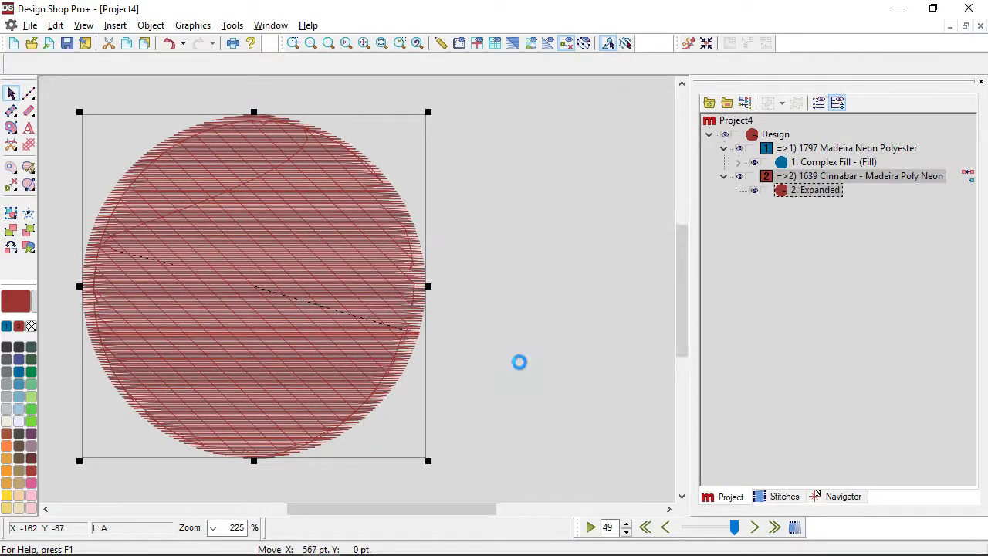
scroll(497, 378, down, 1)
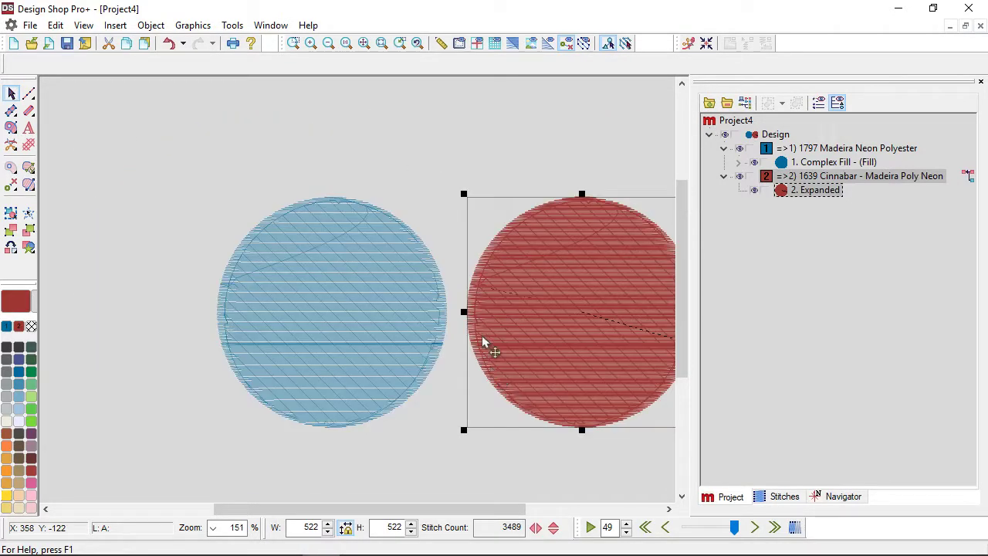
click(364, 43)
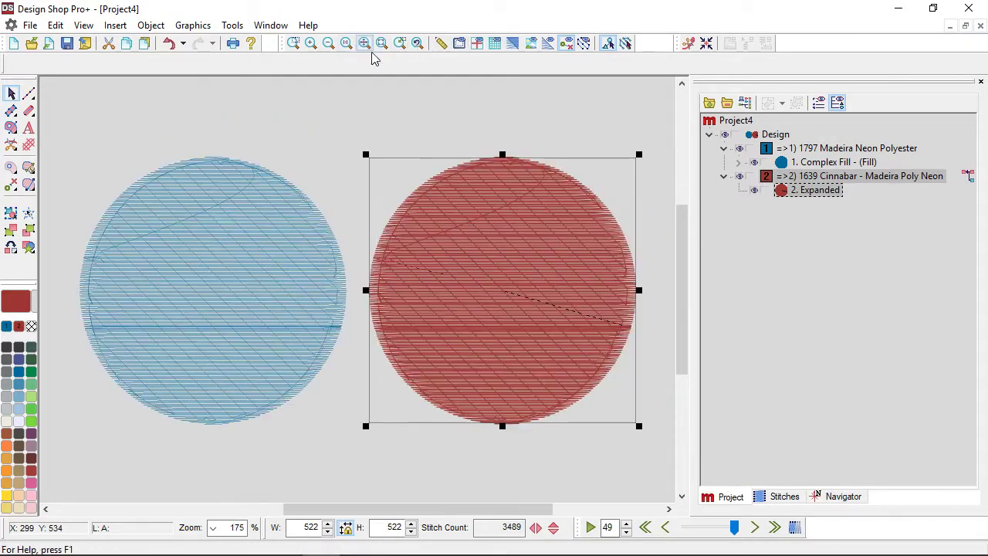
Step: Compare the editable properties of the original complex fill circle with those of the expanded circle
click(835, 149)
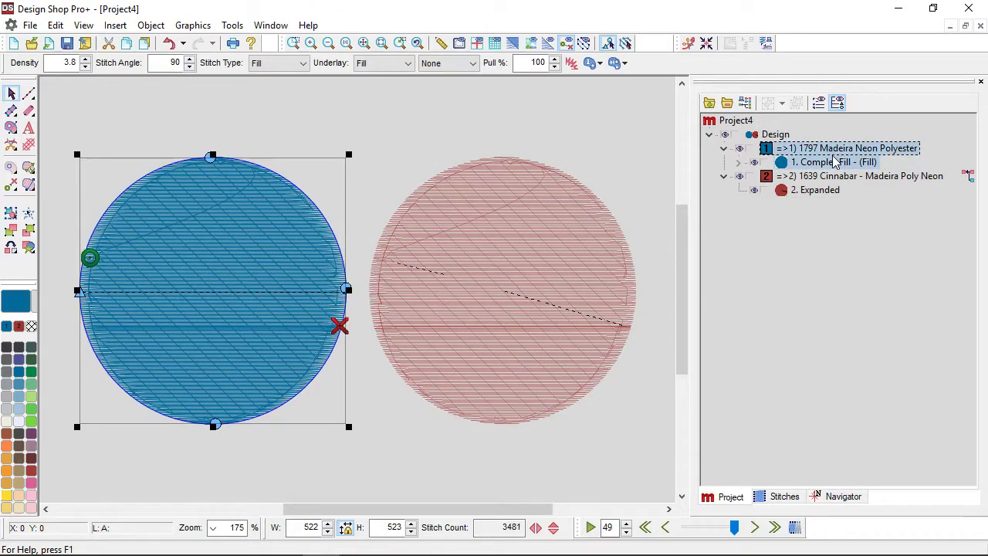
click(831, 166)
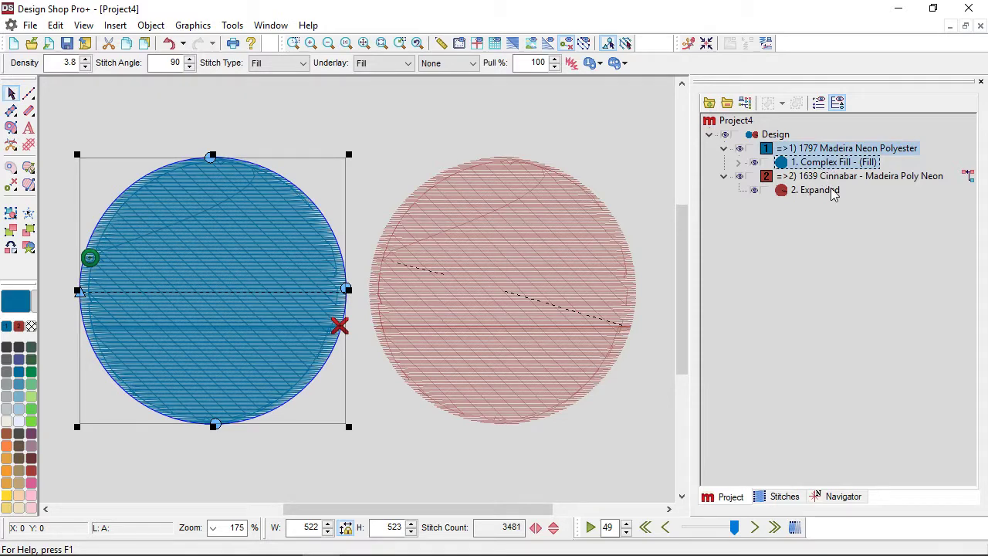
click(832, 192)
mouse_move(733, 529)
mouse_down()
mouse_move(696, 523)
mouse_move(742, 525)
mouse_up()
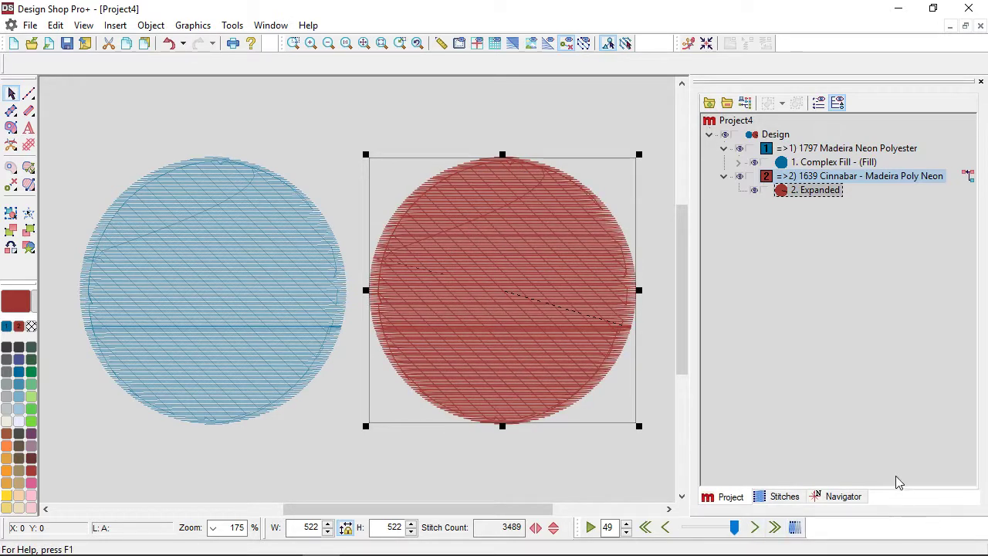
Step: Convert the expanded red circle to wireframe
right_click(809, 188)
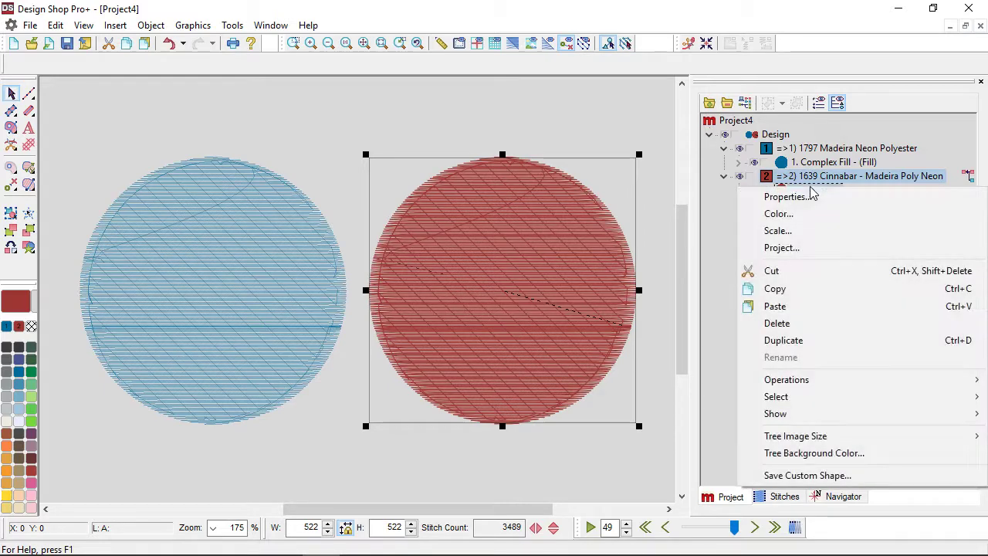
mouse_move(812, 380)
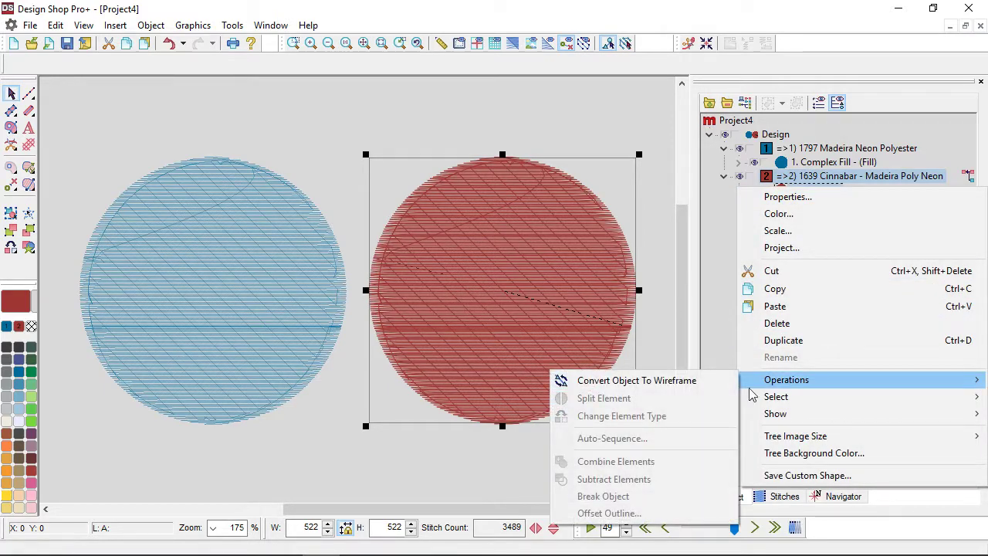
click(675, 384)
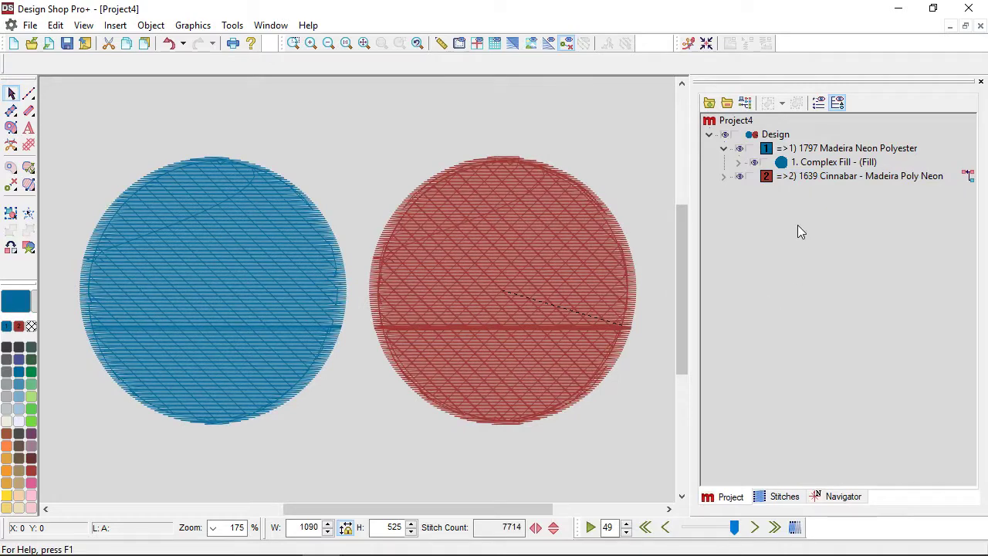
Step: Examine the converted circle's walk stitch and complex fill elements one by one under the Cinnabar color block
click(723, 178)
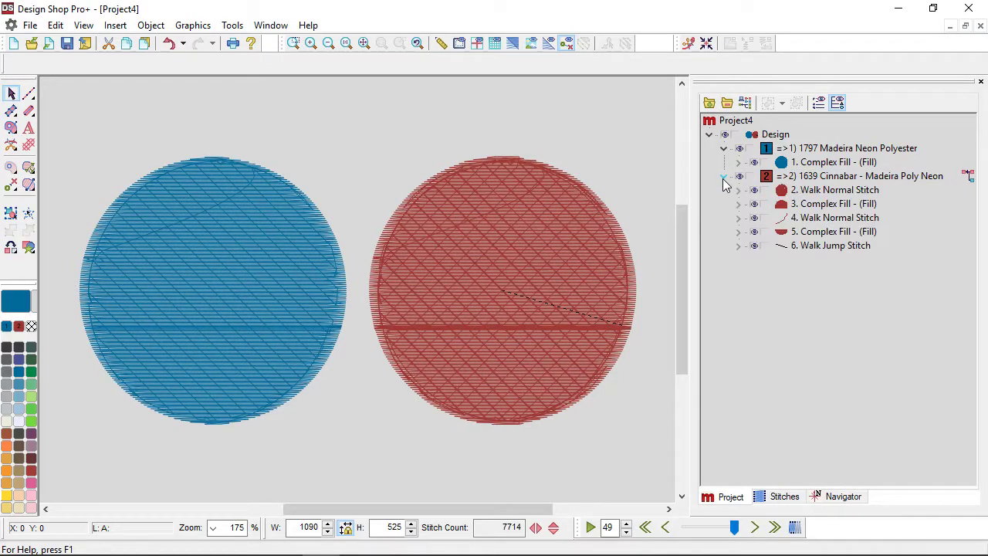
click(816, 191)
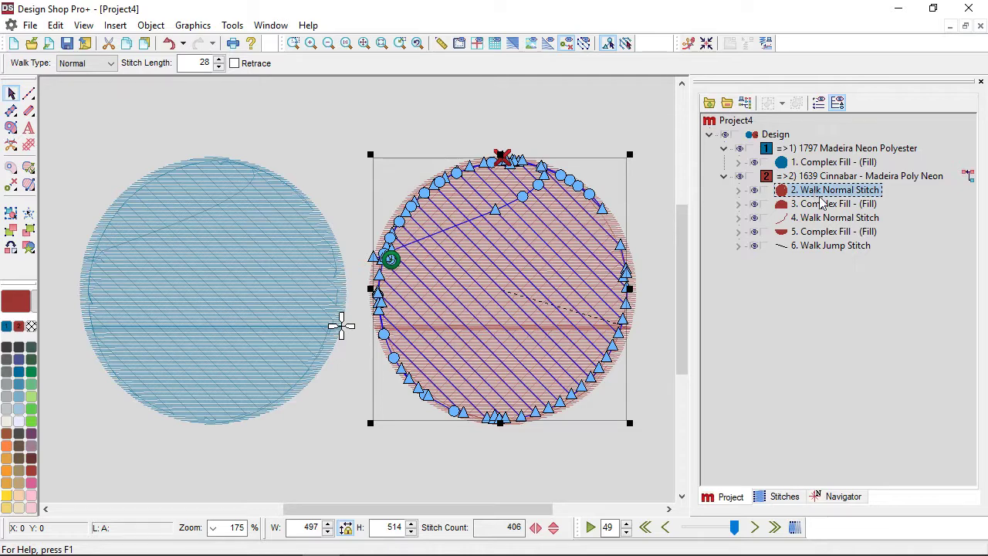
click(824, 204)
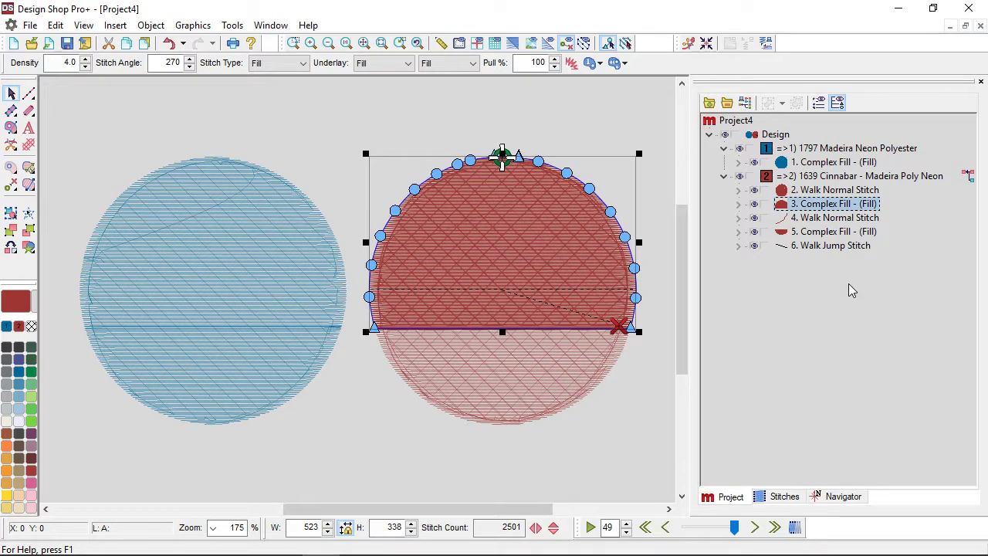
click(834, 219)
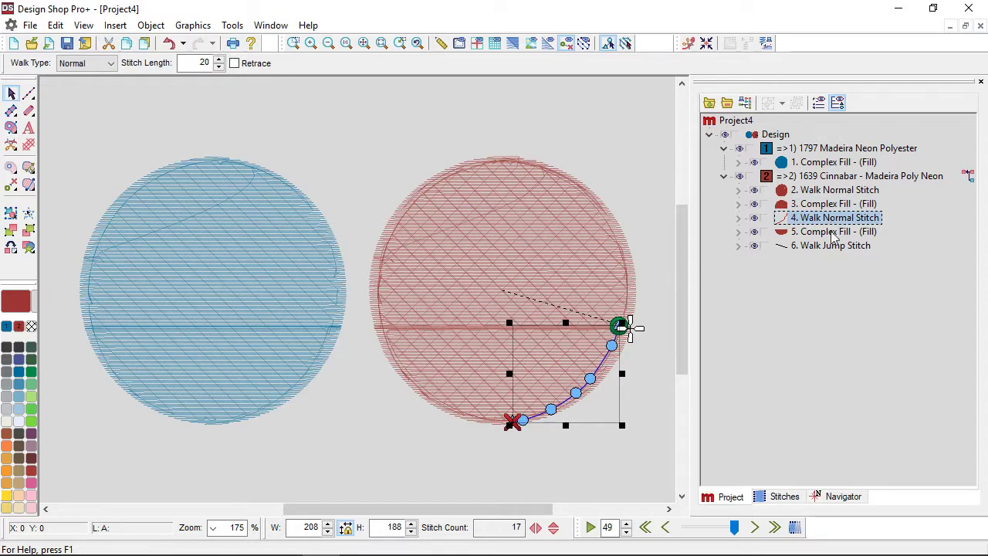
click(835, 234)
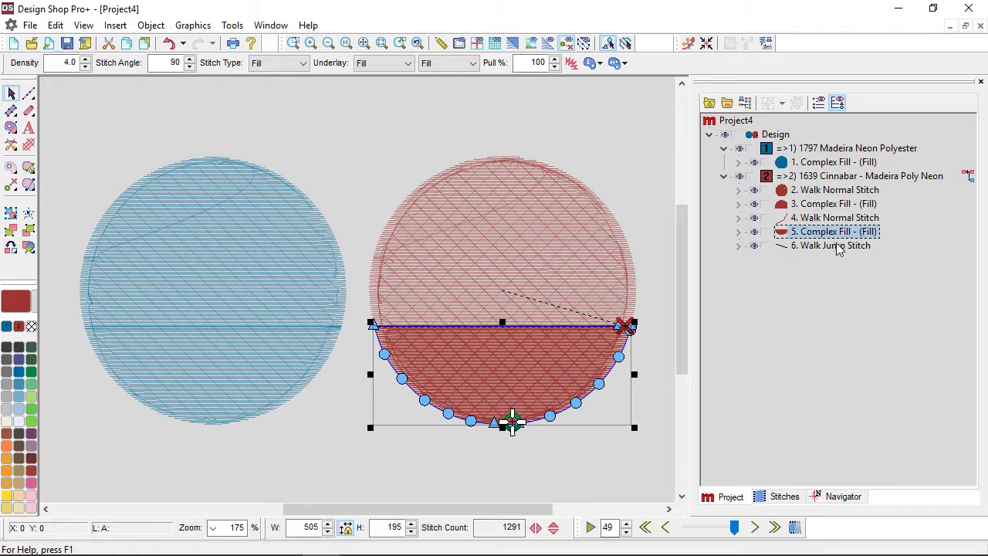
Step: Delete the jump stitch walk element from the converted circle and clear the selection
click(838, 246)
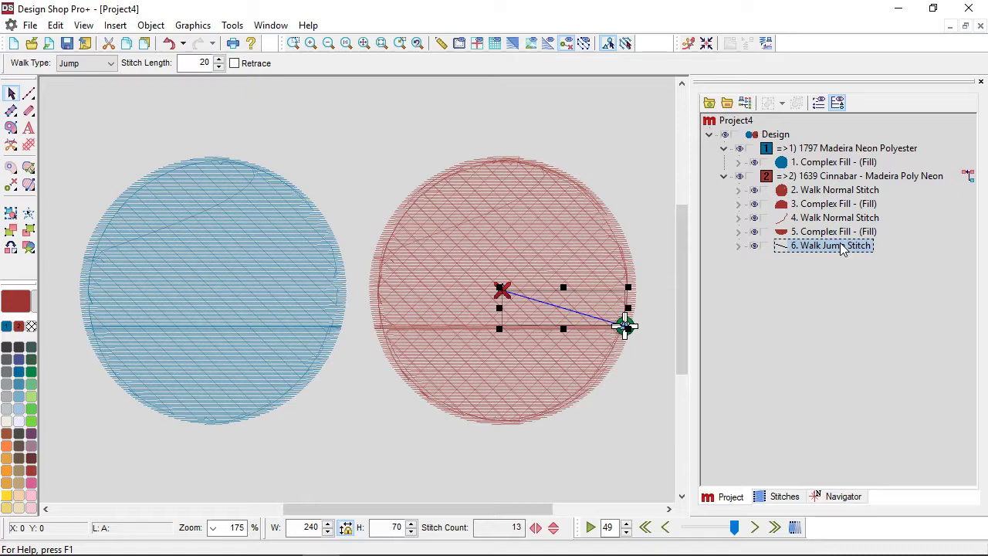
key(Delete)
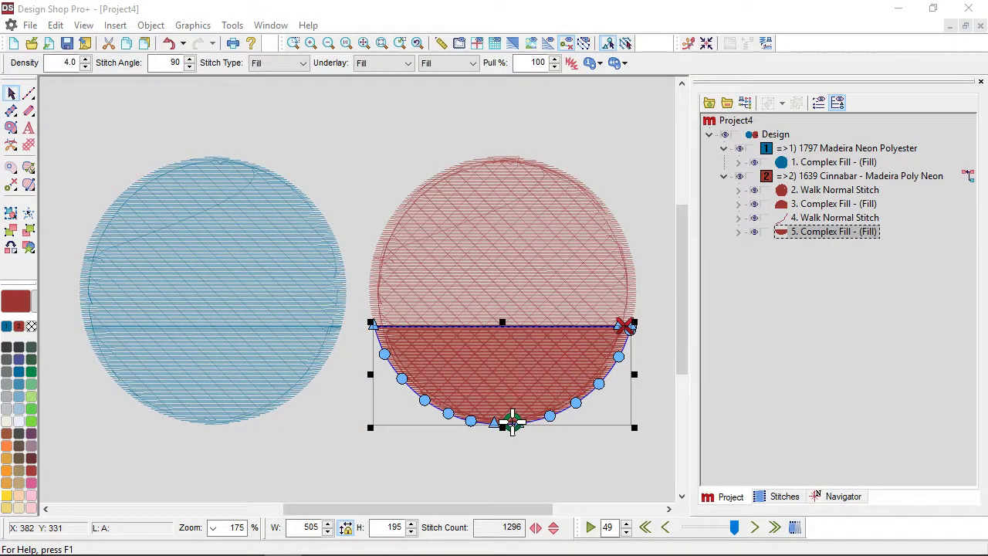
key(Escape)
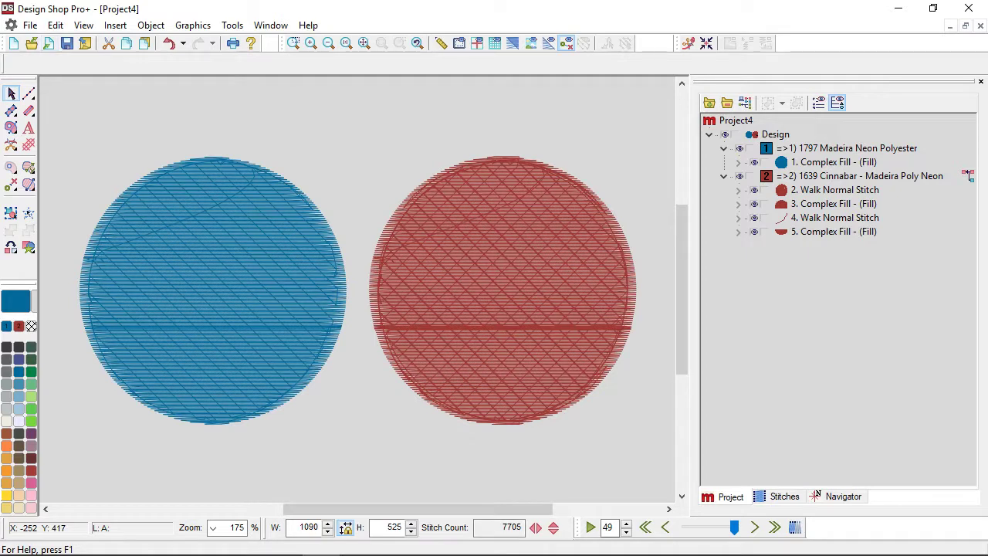
Step: Create a new project and add the lettering "LB" to it
click(14, 44)
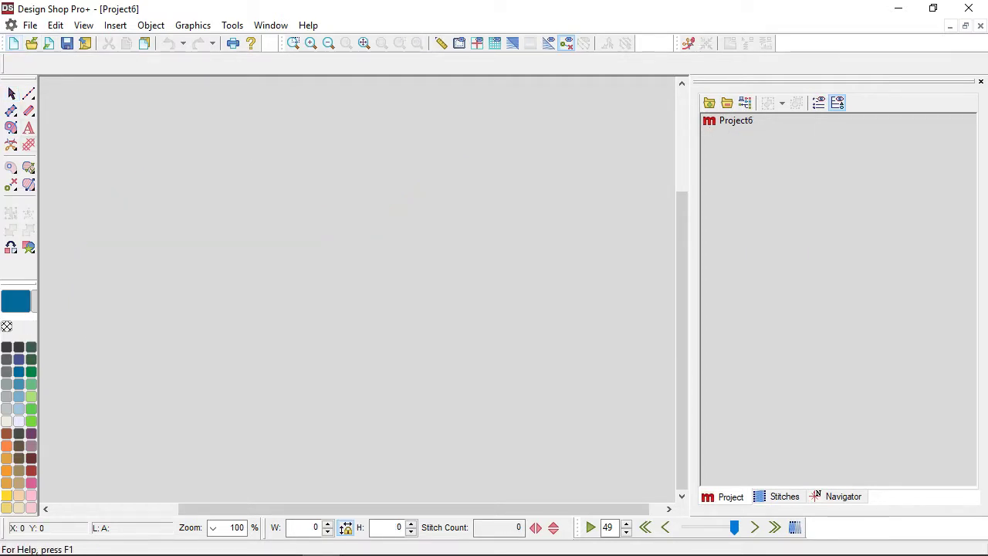
click(29, 127)
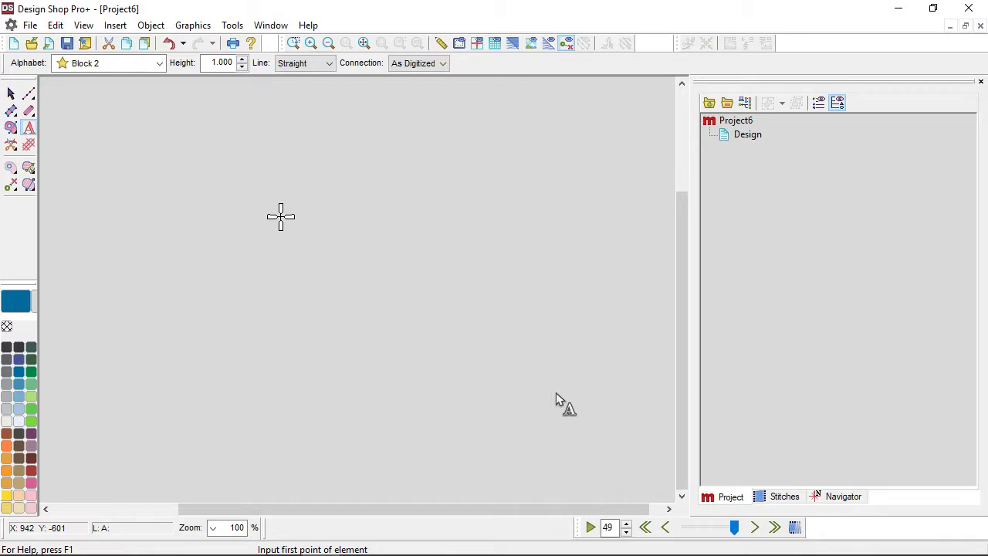
text(LB)
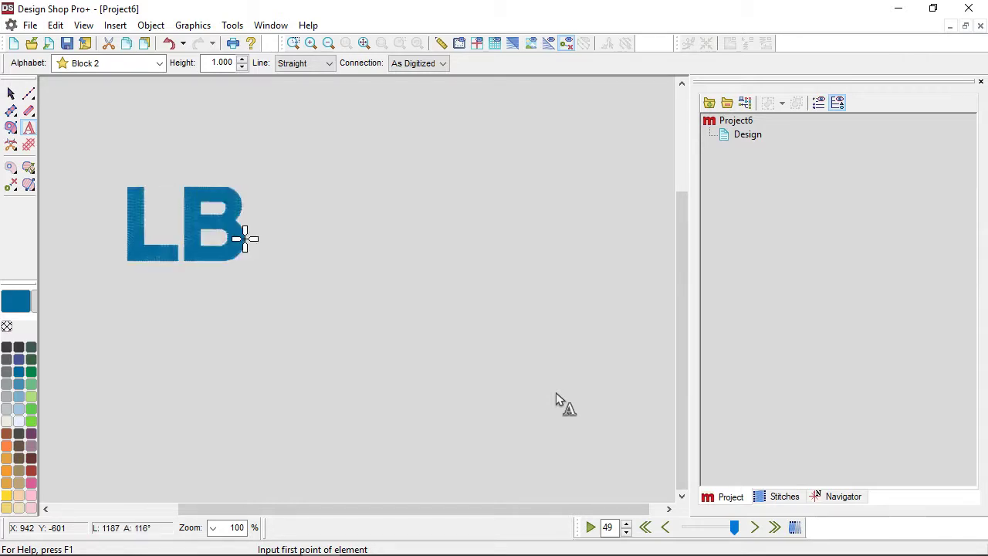
key(Return)
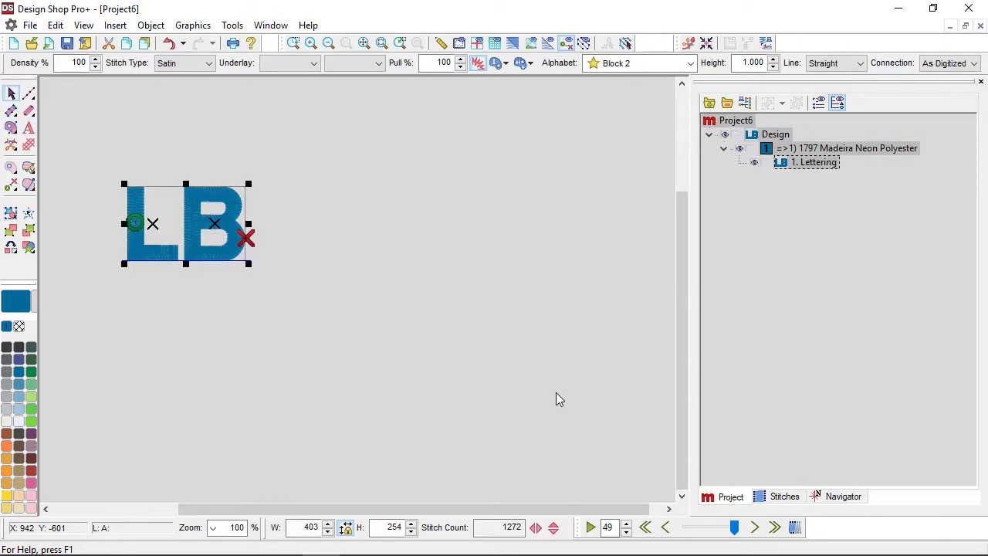
Step: Change the lettering's alphabet to Clarendon
click(627, 63)
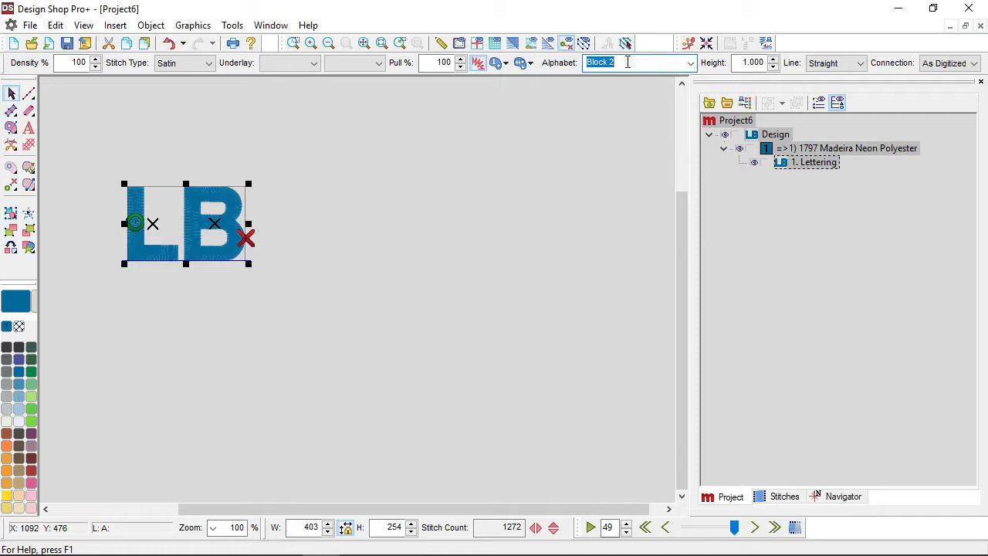
text(cl)
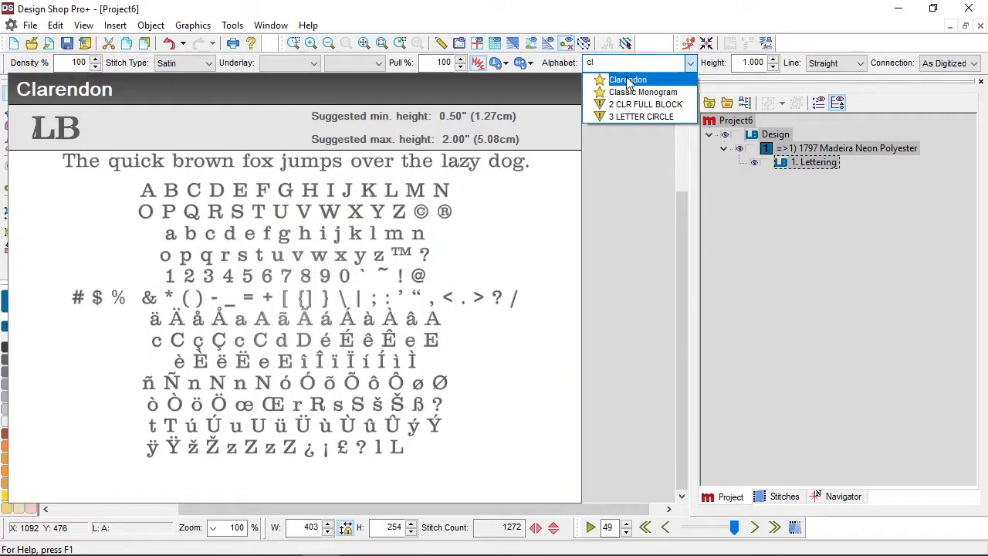
click(628, 80)
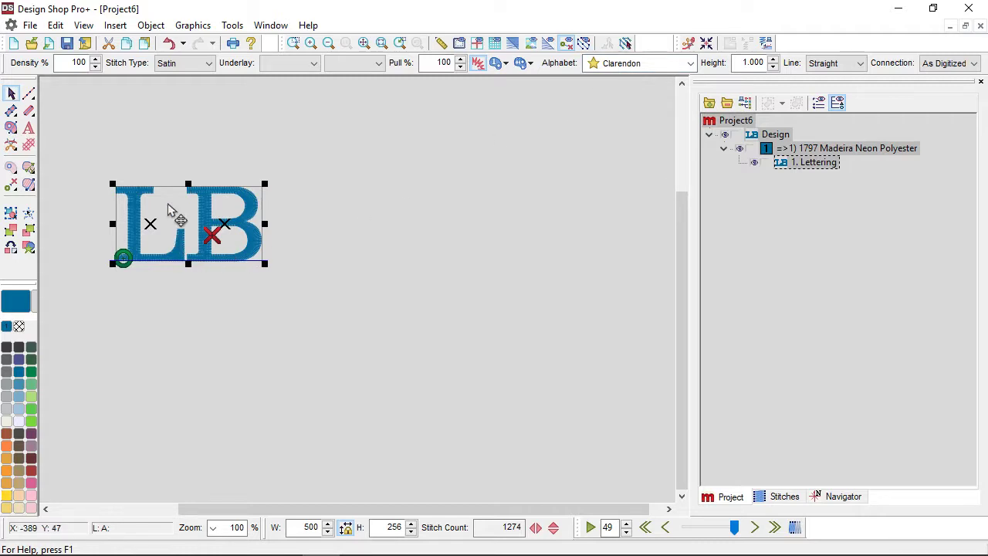
Step: Recolor only the letter B with the red thread 1821 Madeira Poly Neon
click(227, 227)
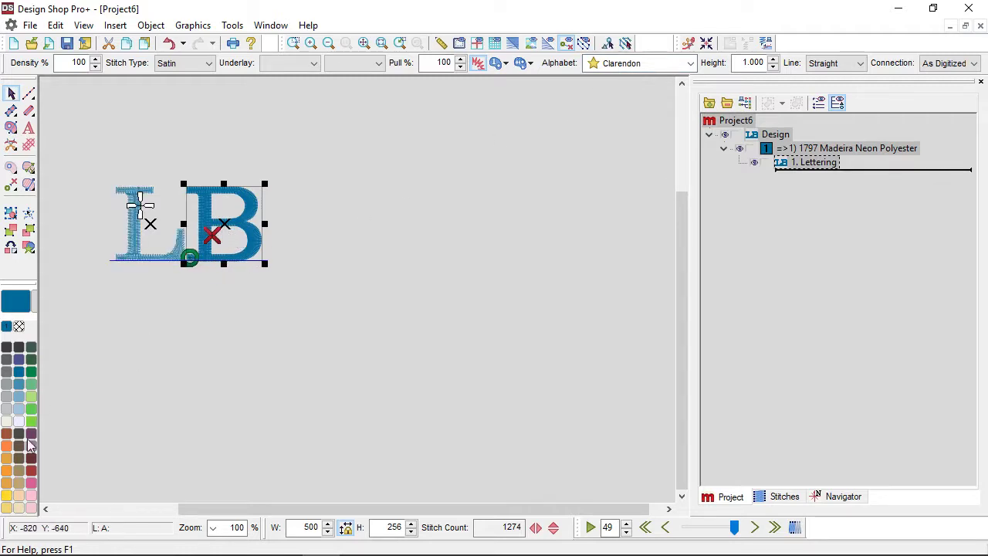
click(31, 470)
click(383, 324)
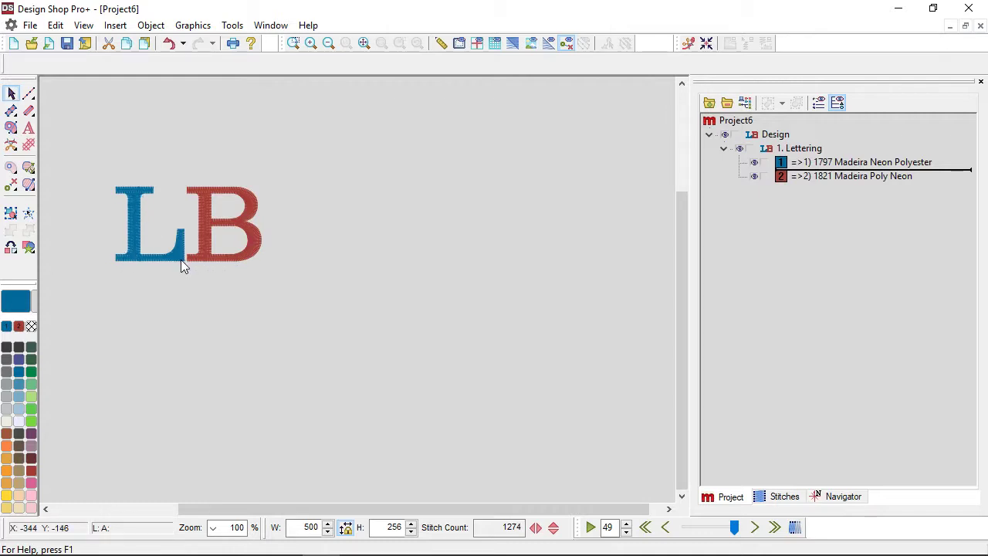
Step: Shift the B down and left so it overlaps the lower part of the L, and display the stitches in 3D
click(240, 221)
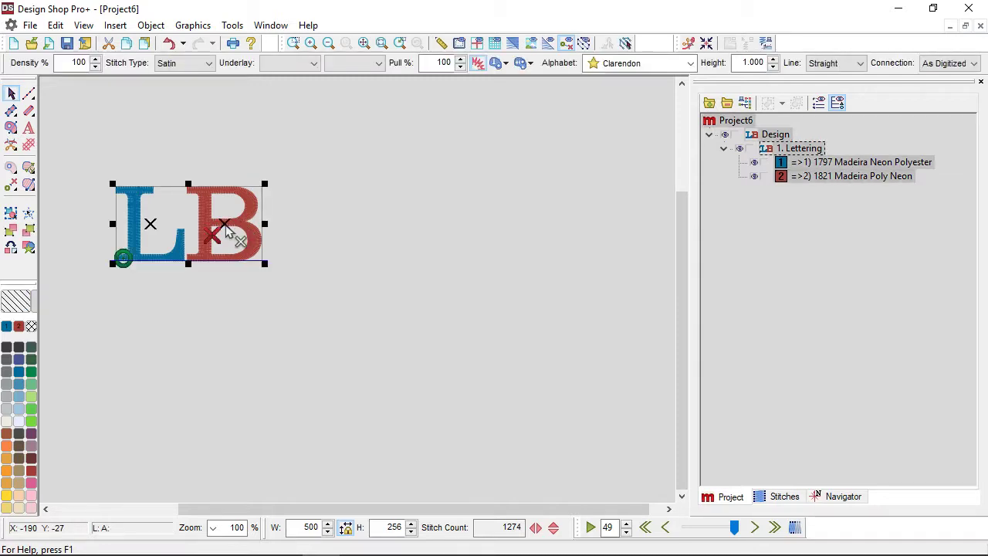
drag(226, 230, 199, 262)
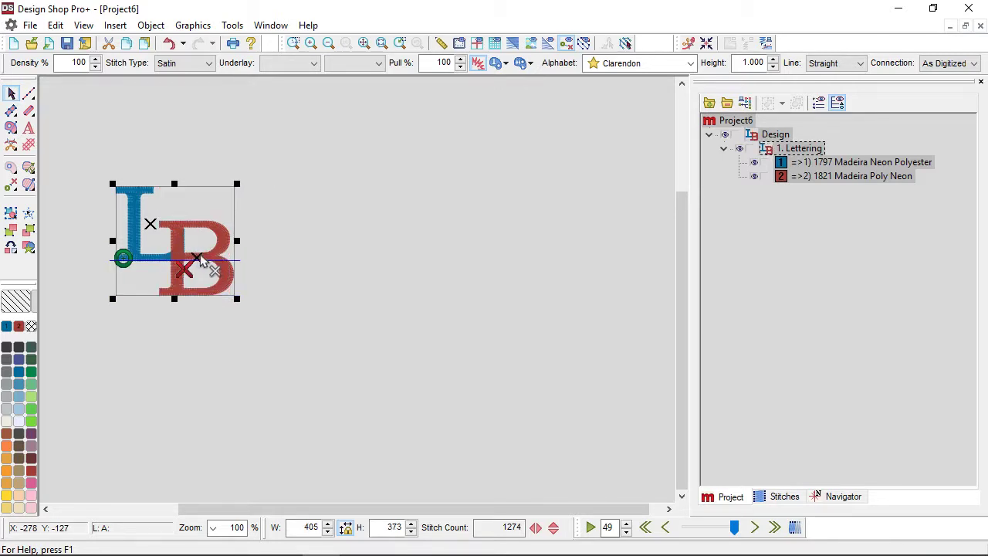
scroll(198, 262, up, 3)
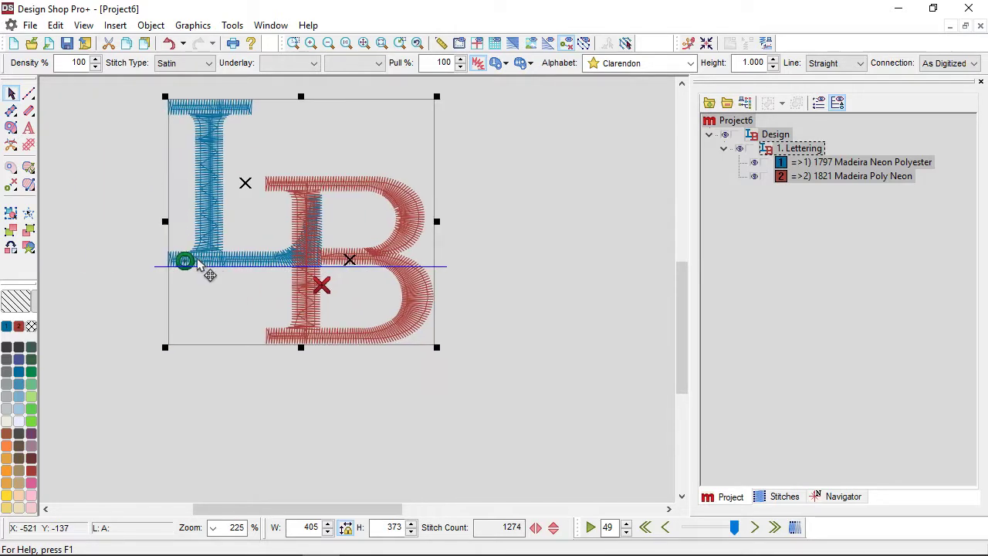
drag(349, 263, 331, 261)
click(513, 205)
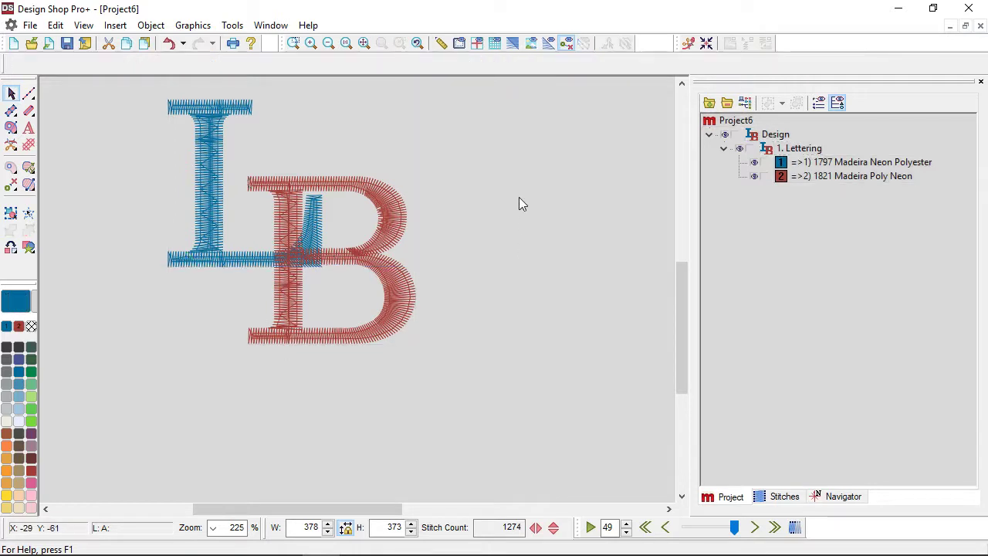
click(511, 44)
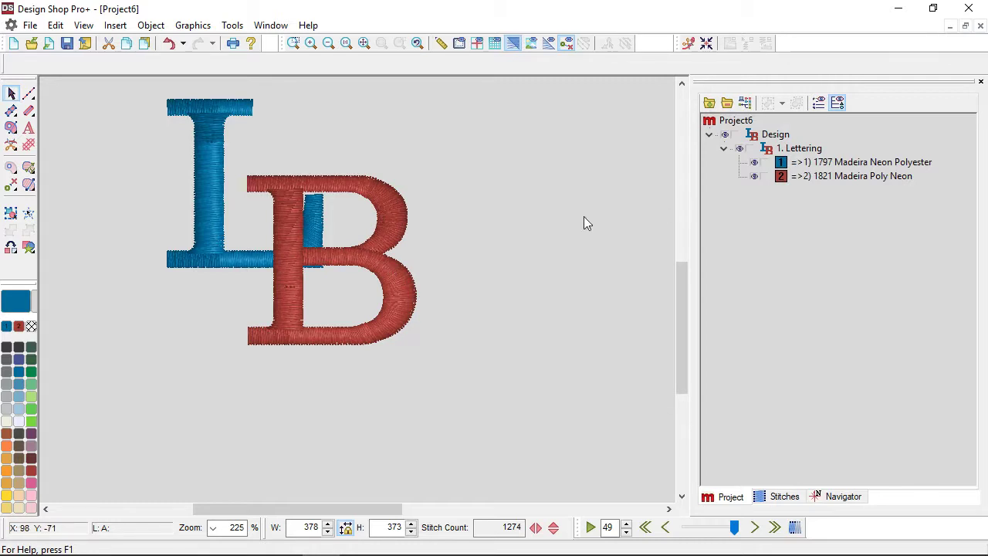
Step: Convert the LB lettering into separate wireframe elements grouped by thread color
click(332, 147)
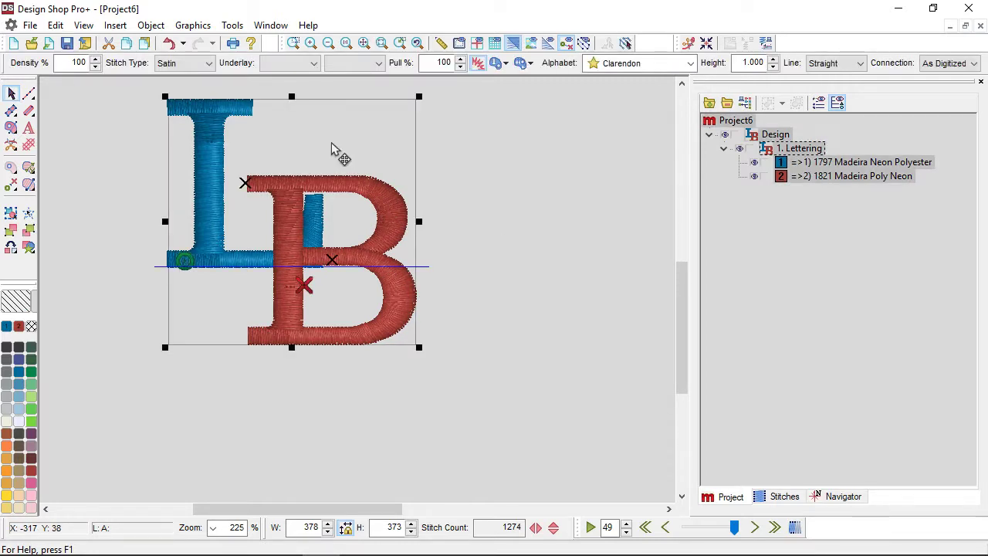
right_click(332, 149)
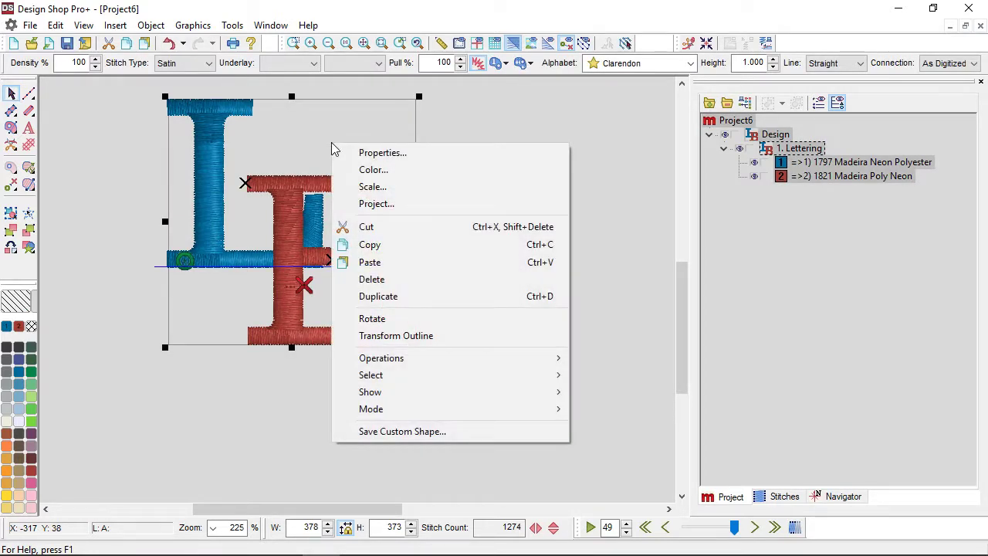
mouse_move(401, 361)
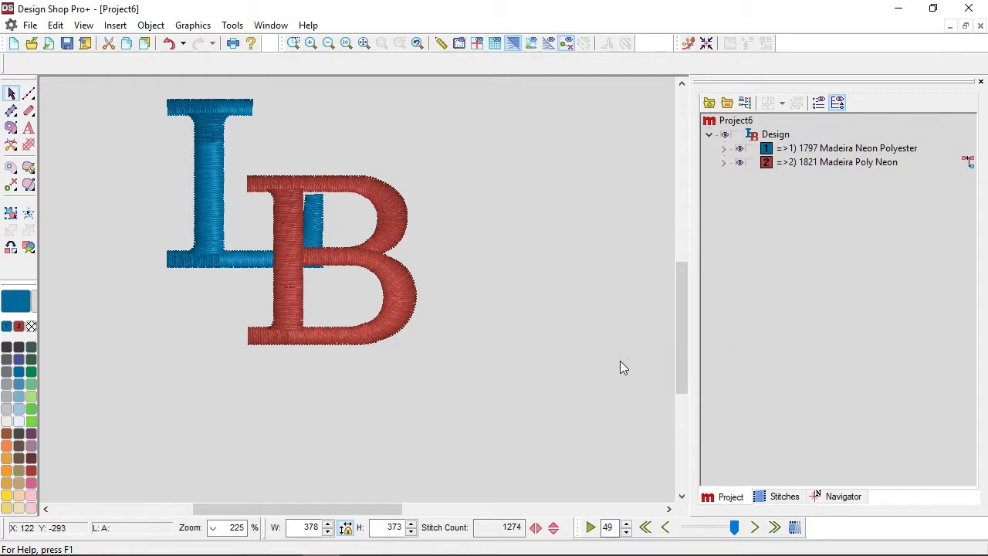
Step: List the elements of the blue L and select each one in turn to examine which part it forms
click(723, 148)
click(833, 163)
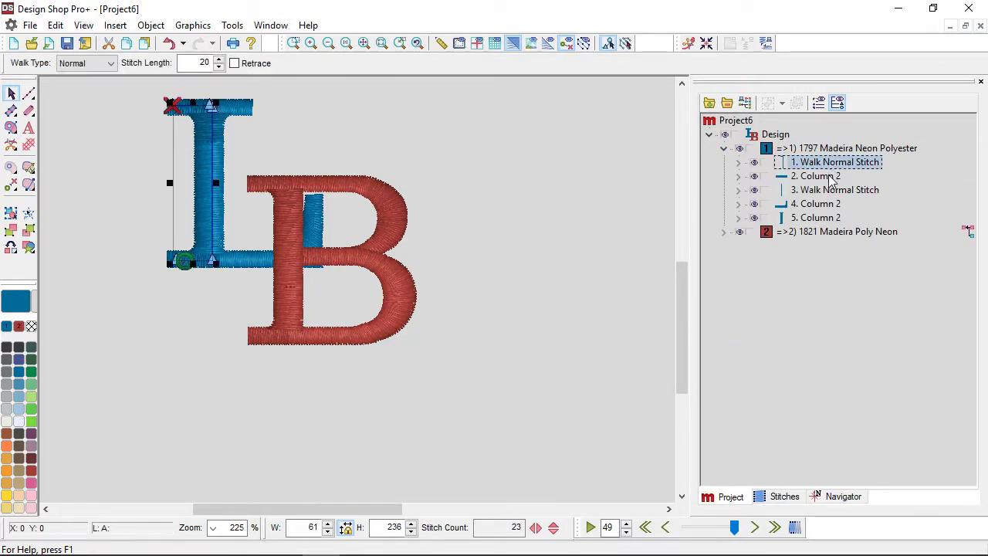
click(832, 176)
click(833, 191)
click(833, 205)
click(833, 218)
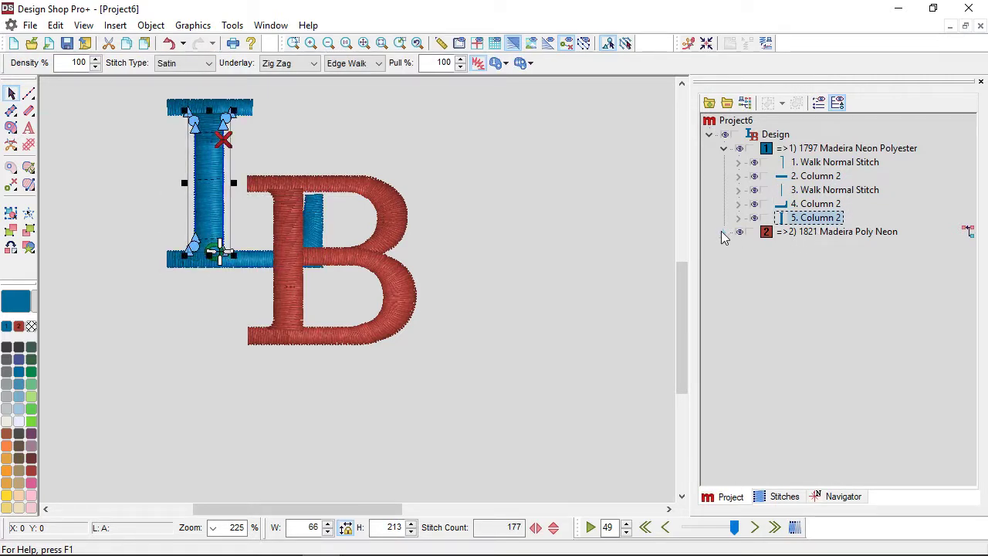
Step: Add a point on the L's foot column at the B stem's left edge and delete the points beyond it, including the upright serif
click(809, 205)
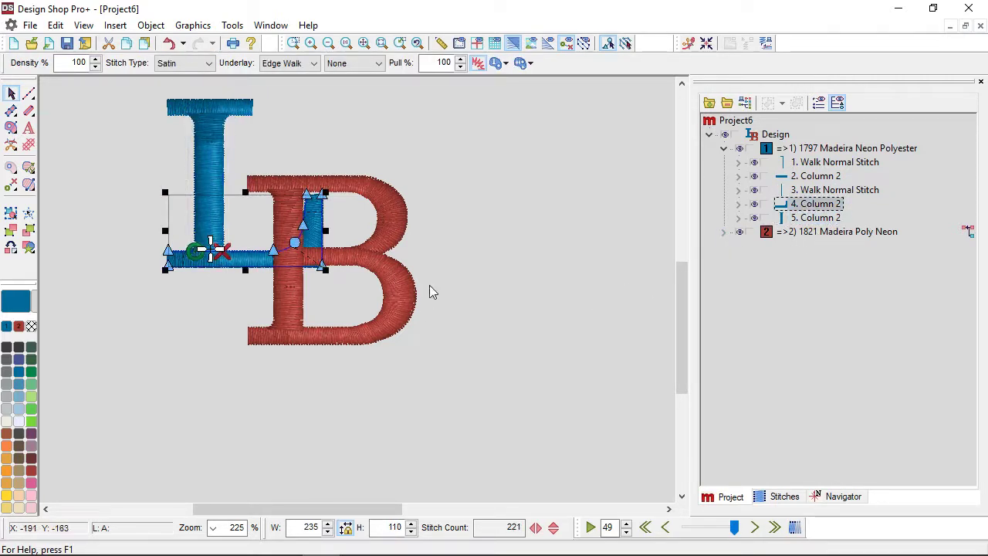
scroll(290, 258, up, 2)
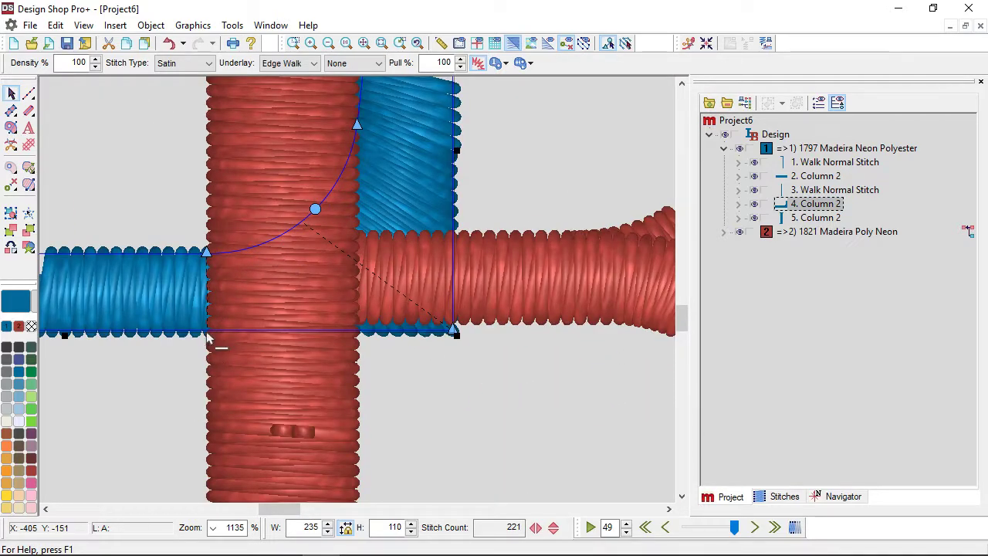
click(265, 243)
scroll(317, 251, down, 1)
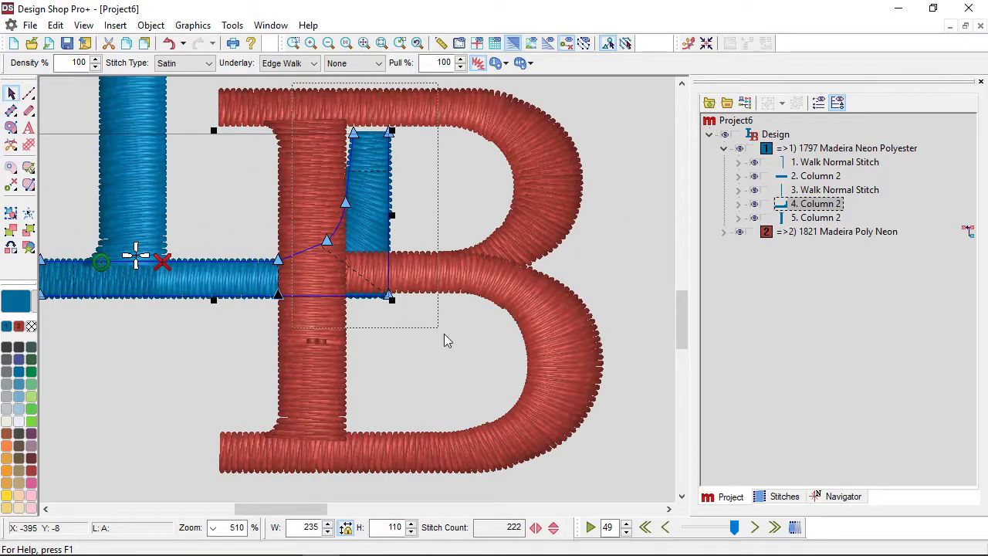
key(Delete)
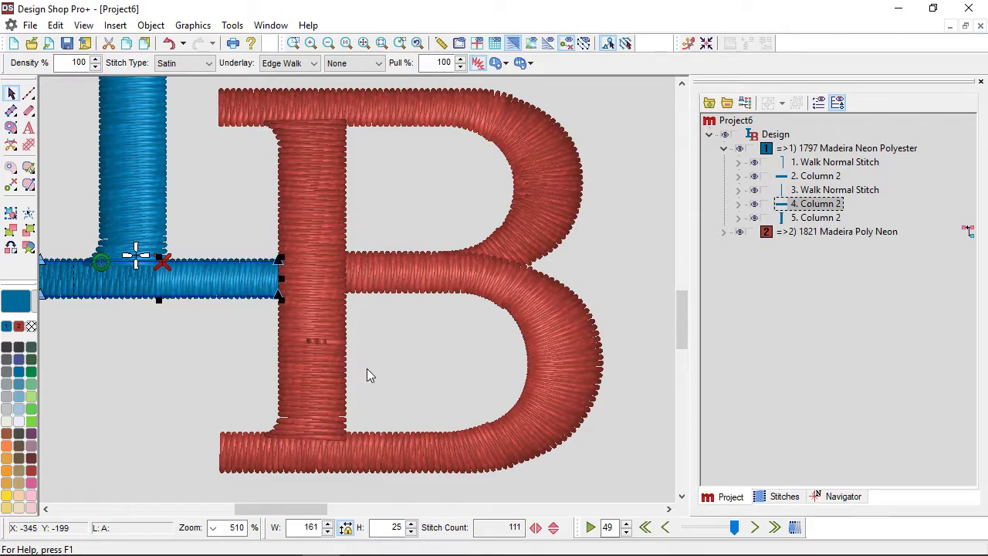
Step: Extend the end points of the L's trimmed foot beneath the B's stem, making the column 181 wide
key(Right)
key(Right)
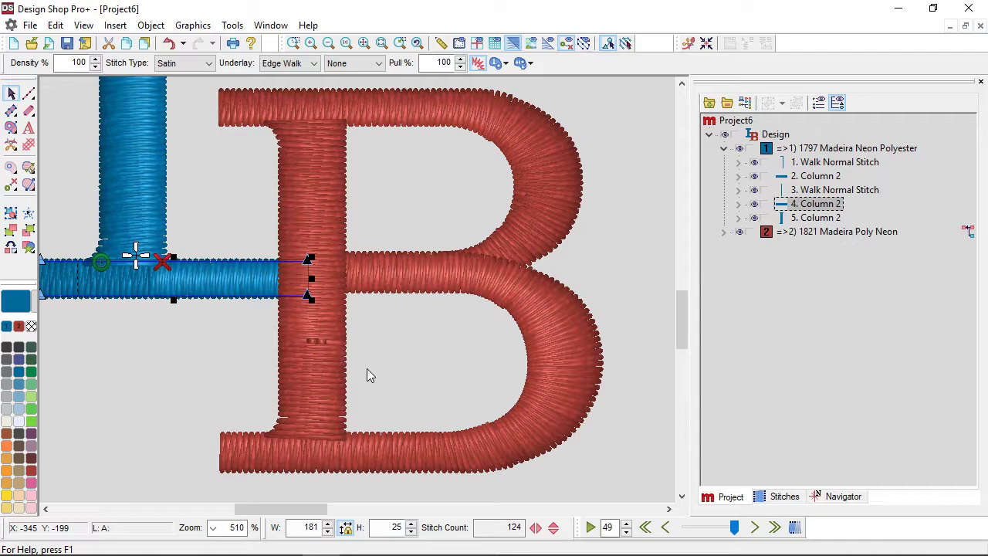
click(412, 203)
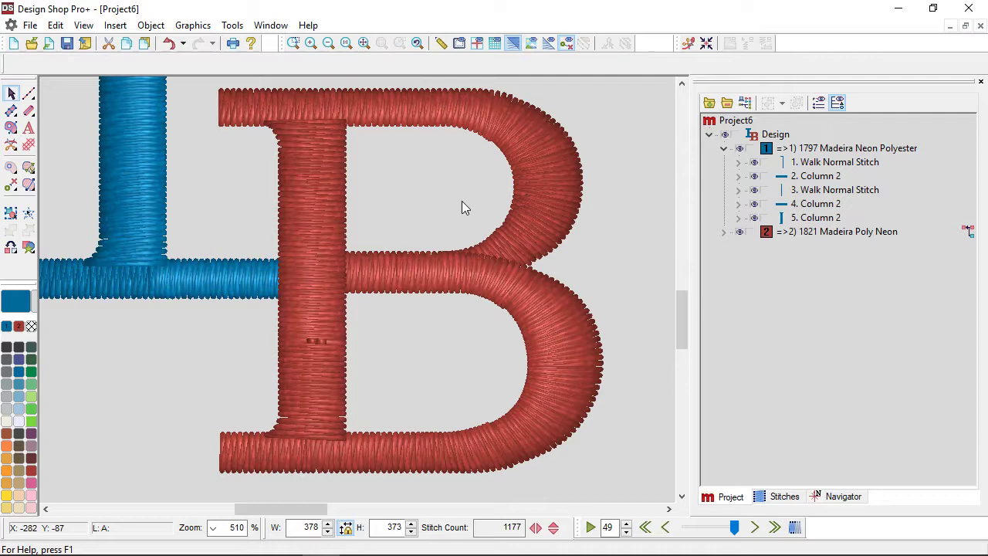
Step: Nudge the whole red B down slightly to align its middle bar with the L's foot, and deselect it
click(809, 233)
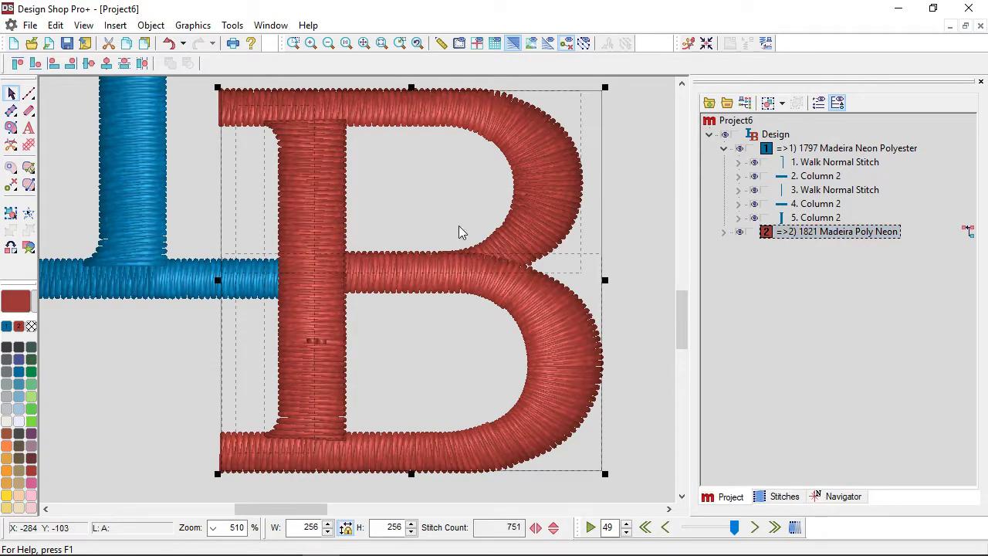
key(Down)
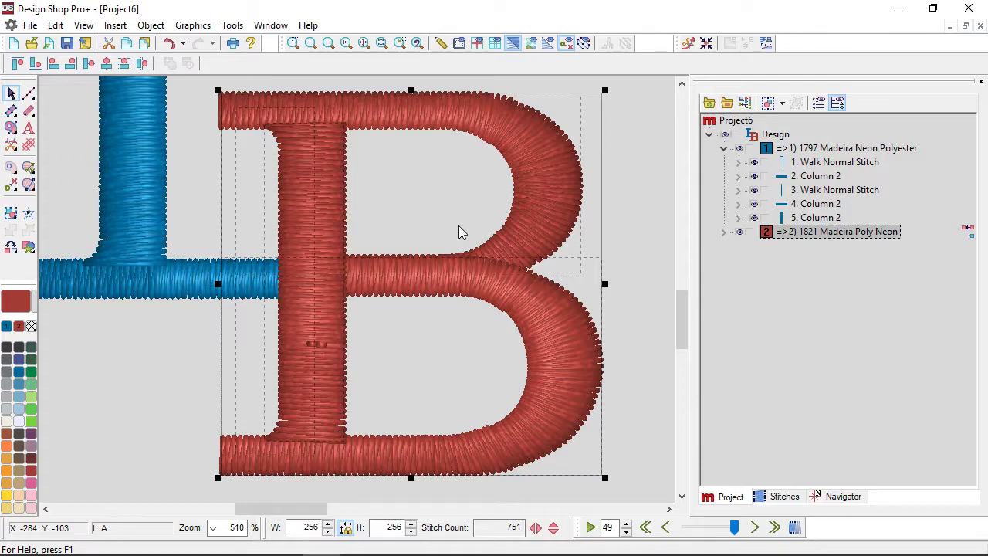
scroll(459, 232, down, 2)
click(457, 185)
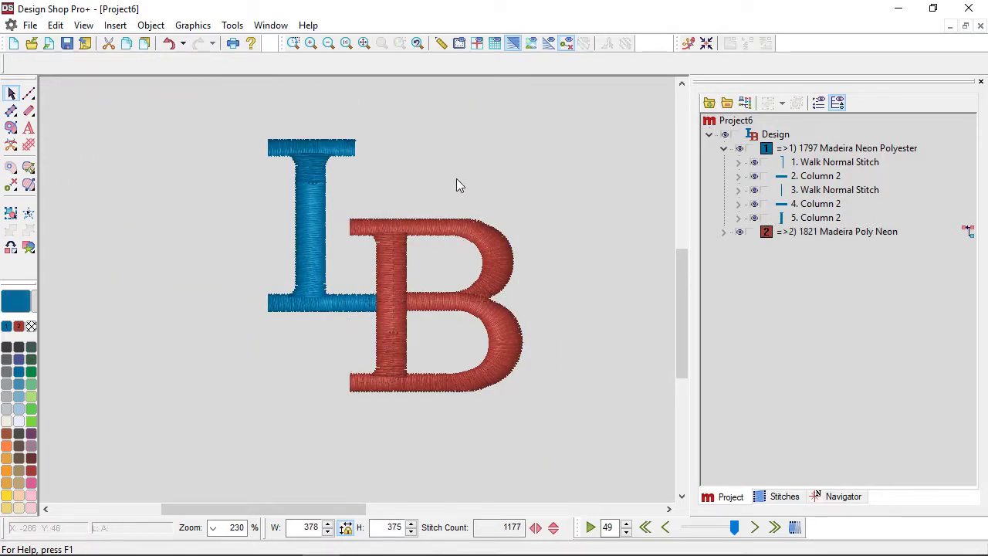